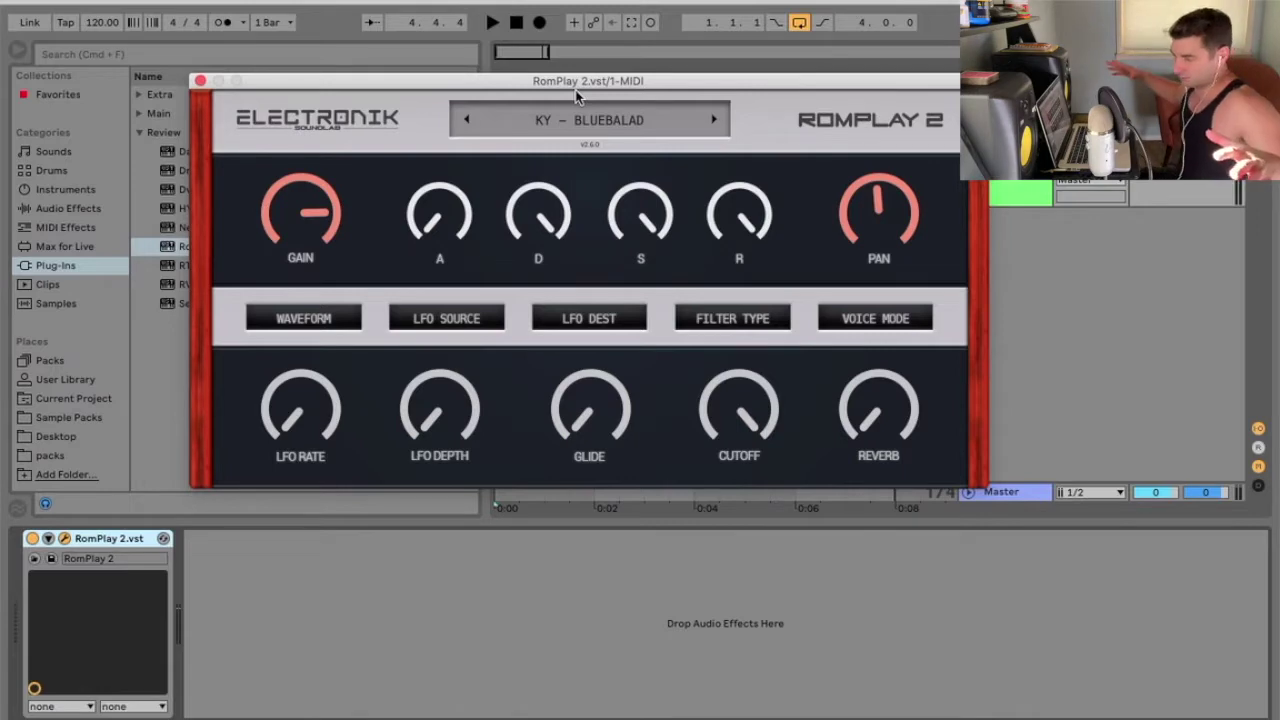
- Move the RomPlay 2 plug-in window higher and further to the left, clear of the device view
click(590, 103)
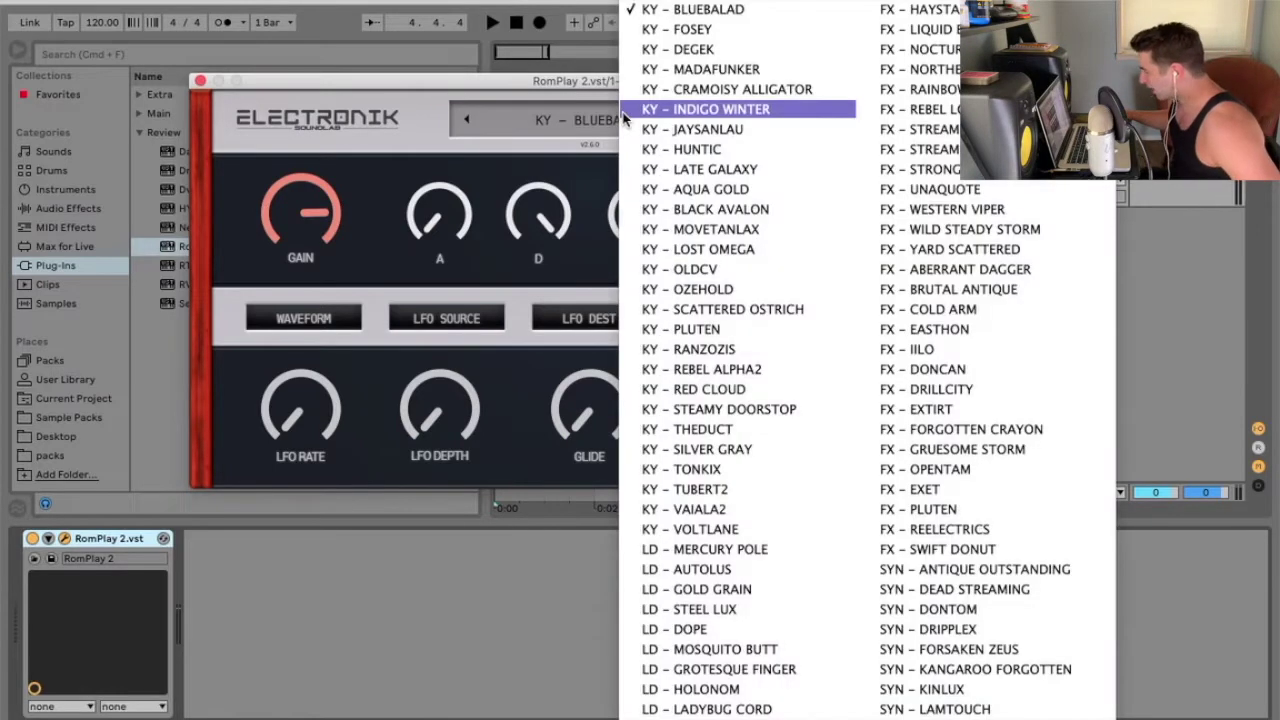
click(593, 101)
drag(587, 90, 547, 45)
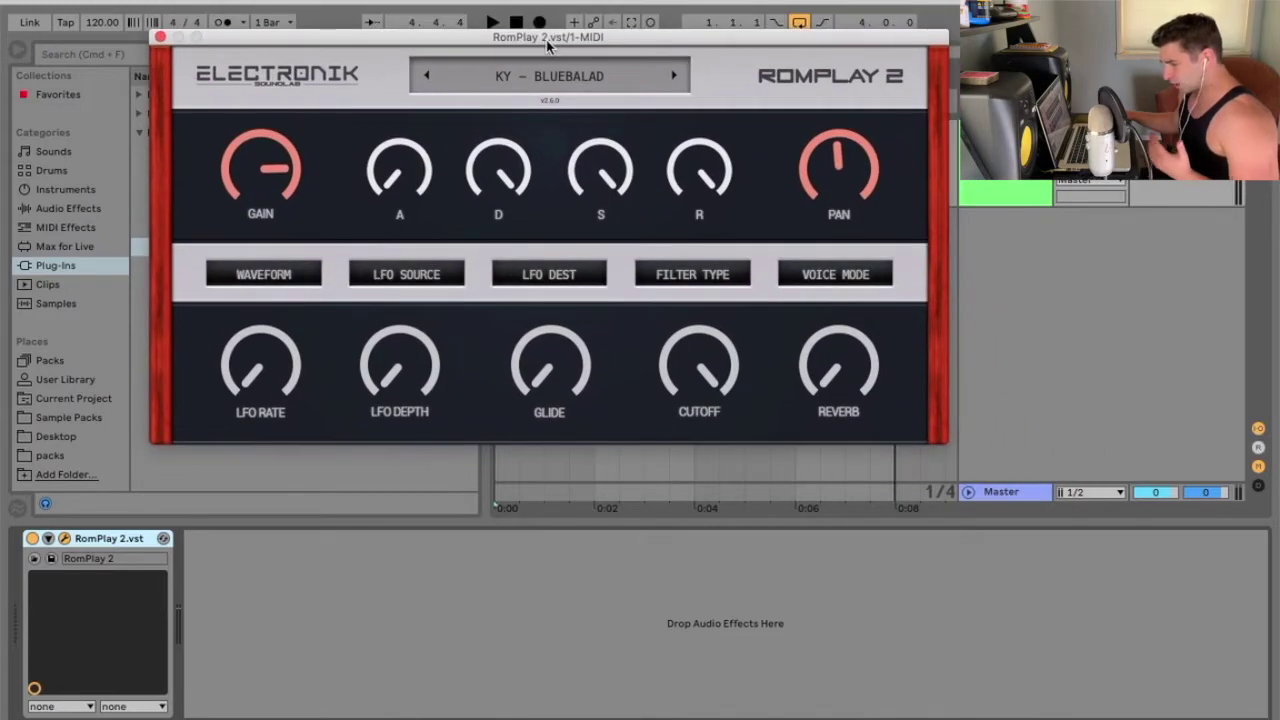
- Look through the RomPlay 2 preset categories and pick KY - BLUEBALAD
click(547, 77)
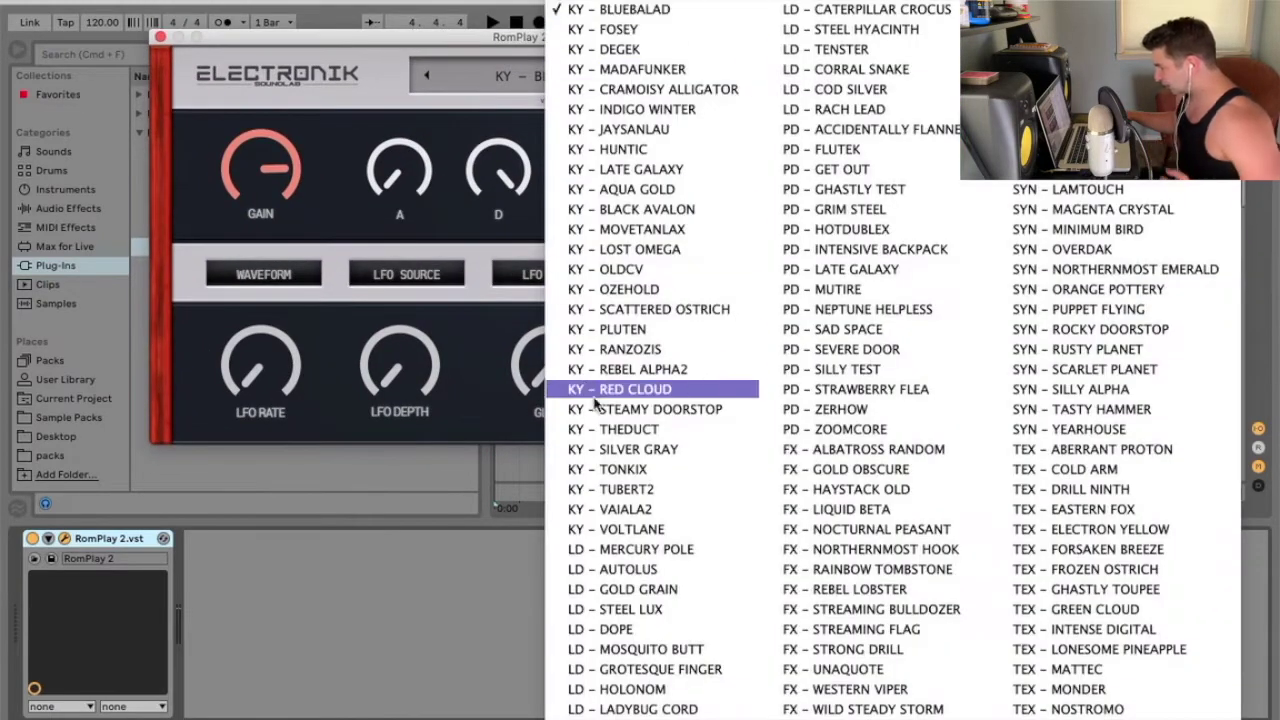
scroll(857, 505, down, 5)
scroll(860, 515, up, 5)
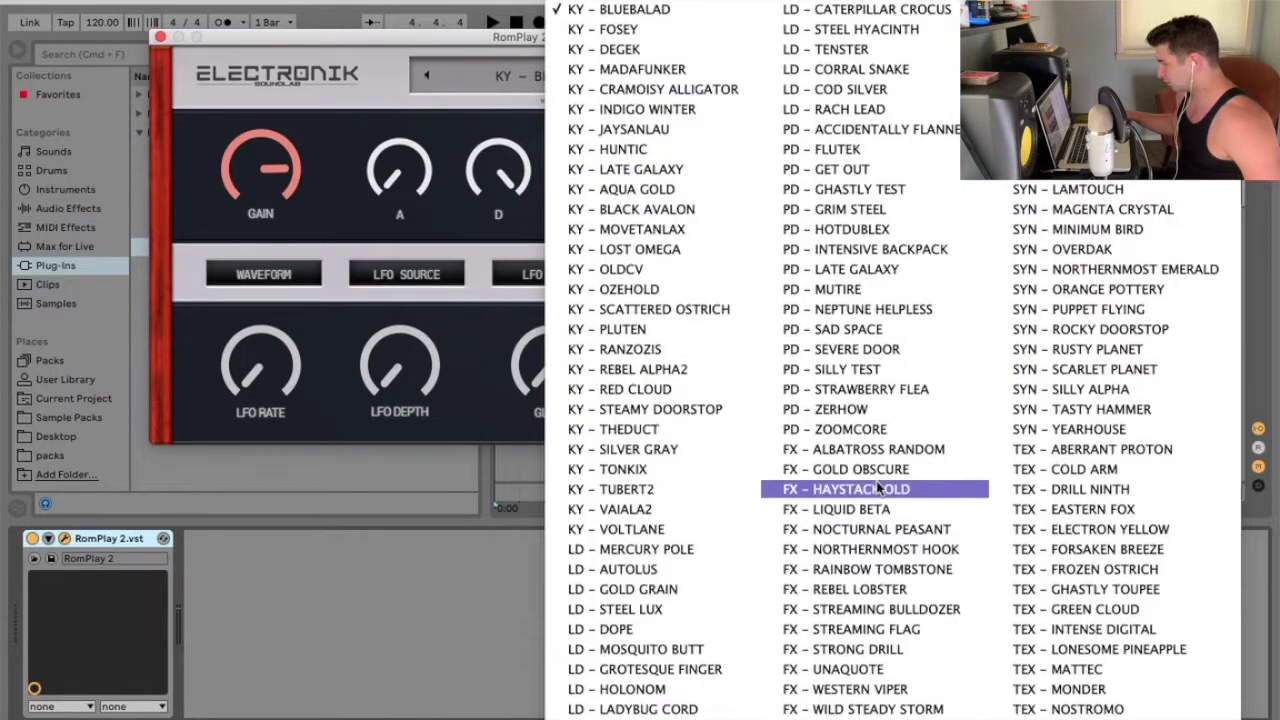
scroll(860, 480, down, 5)
scroll(860, 455, up, 5)
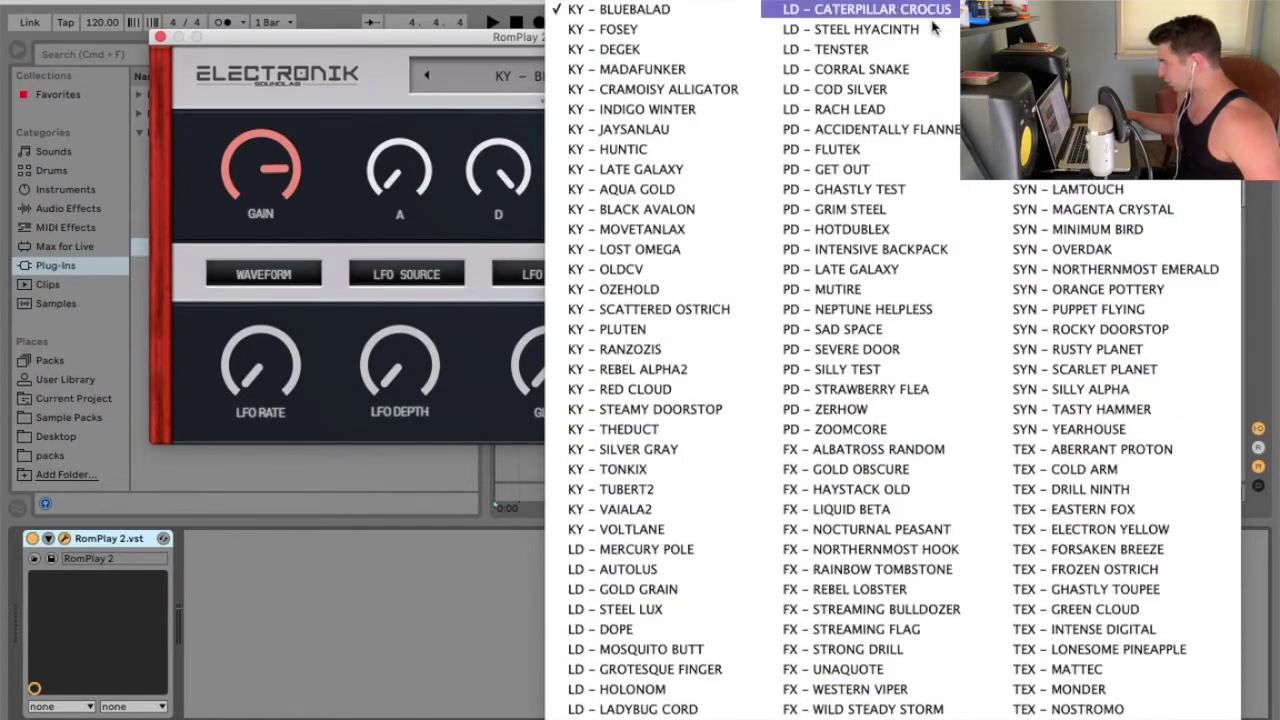
scroll(788, 440, down, 5)
scroll(760, 300, up, 5)
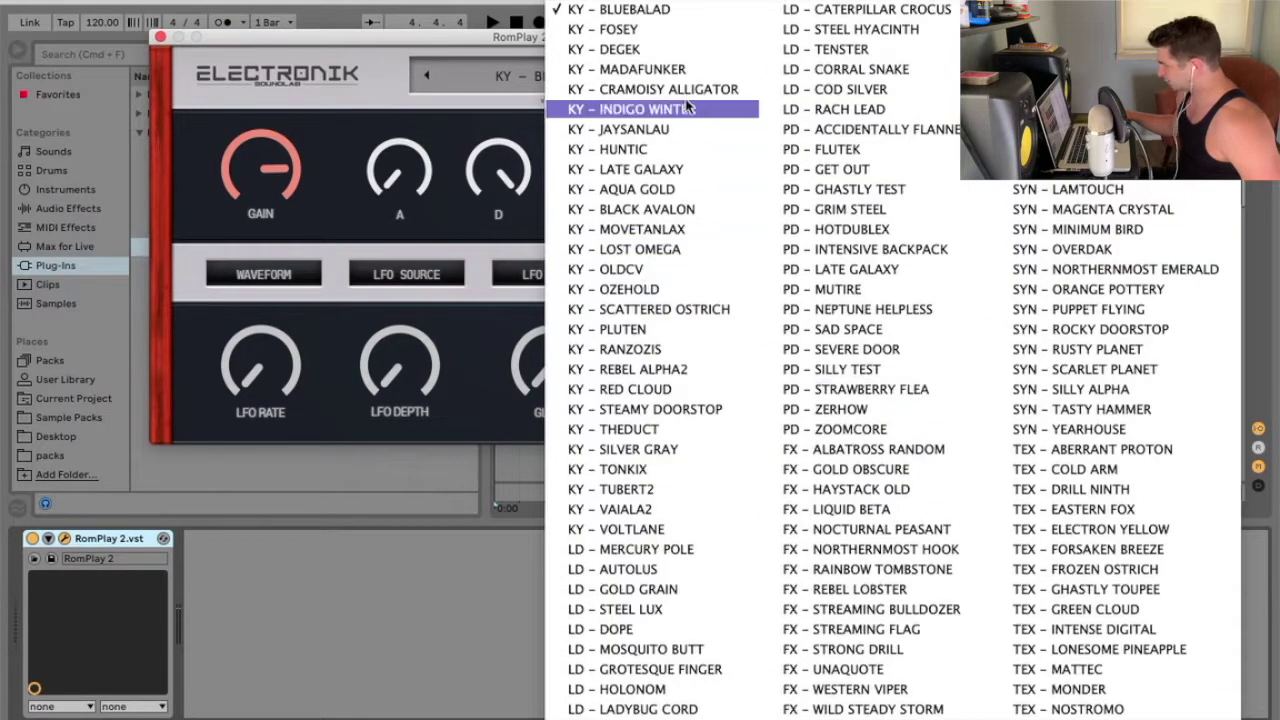
click(651, 18)
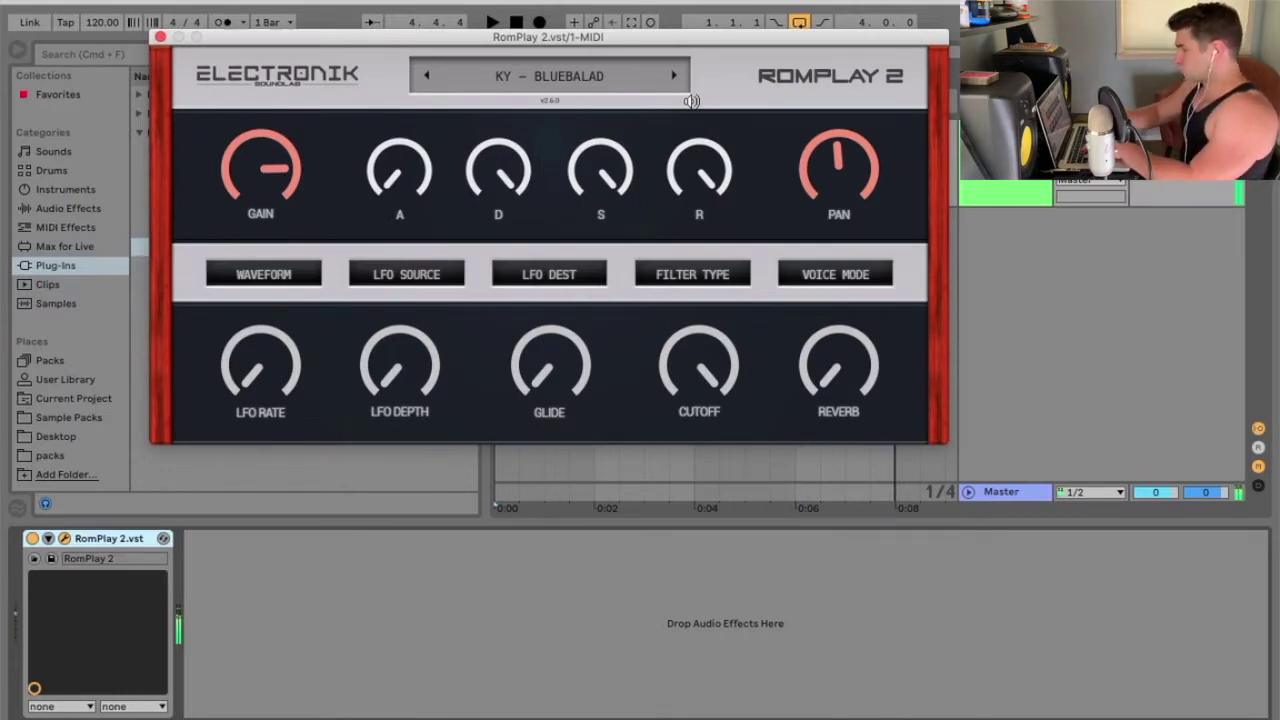
- Check the available options for the LFO source and LFO destination
click(416, 272)
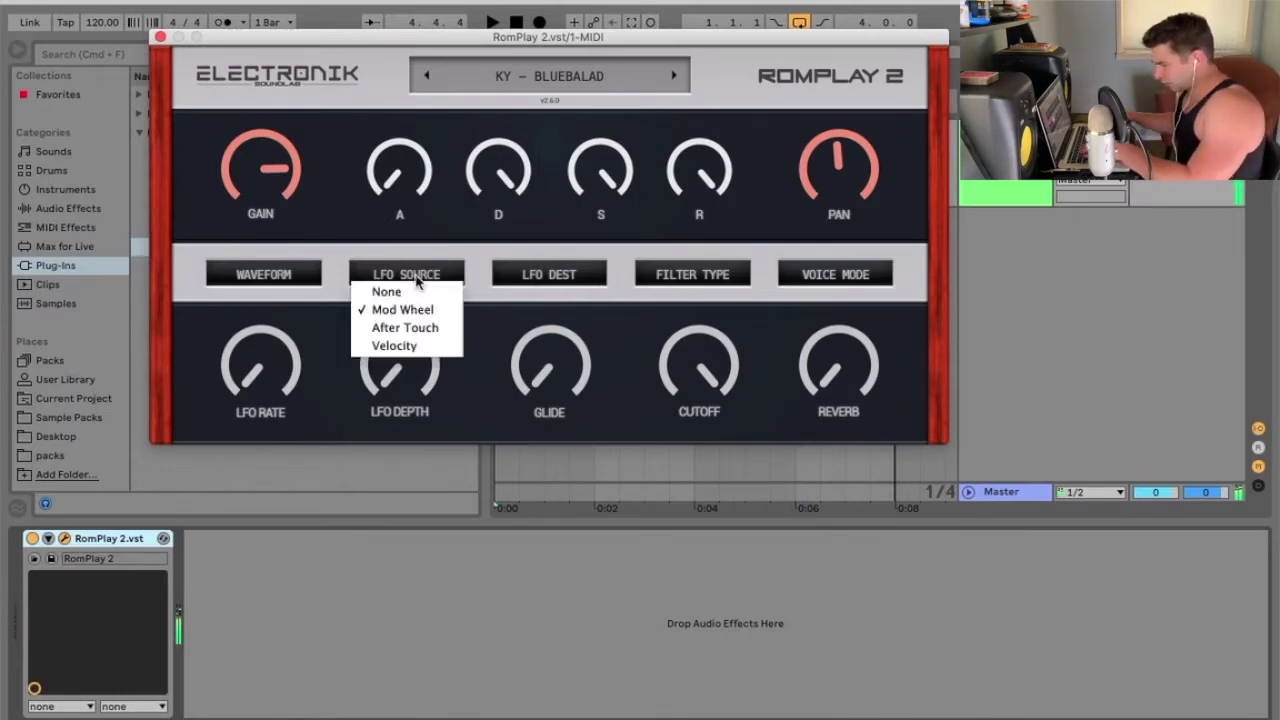
click(421, 277)
click(563, 282)
click(557, 276)
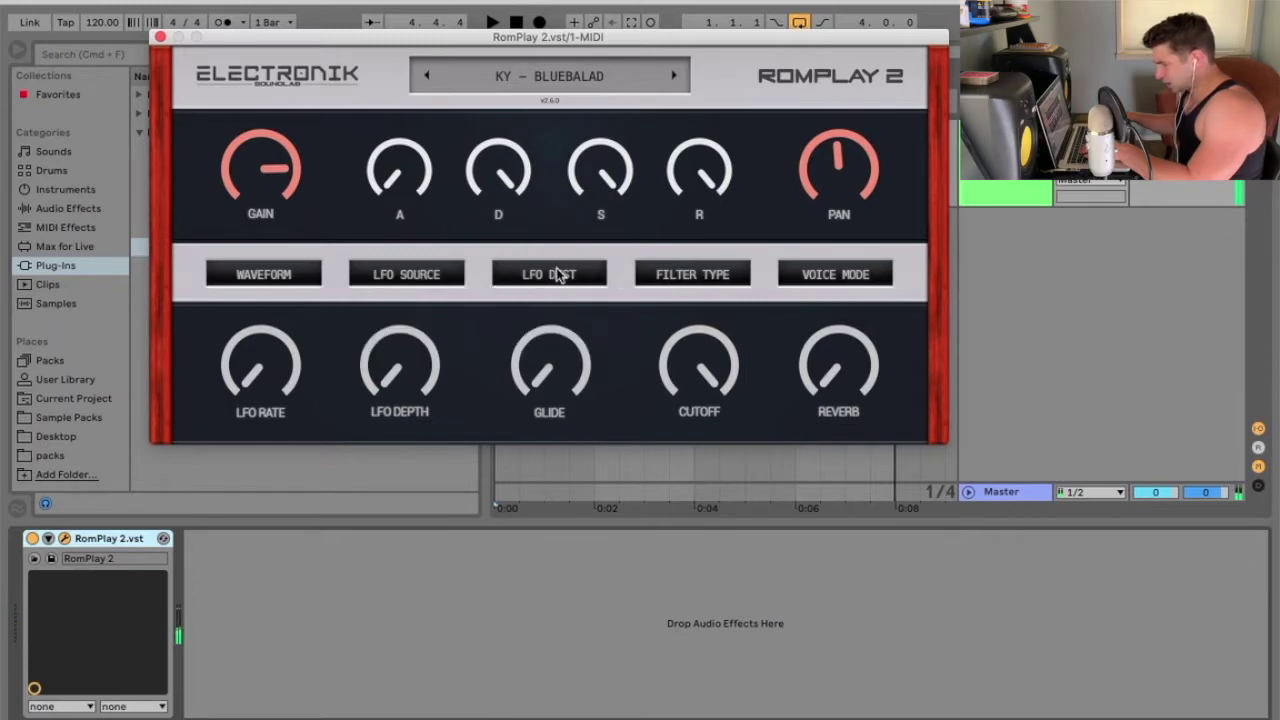
- Try out the LFO rate and LFO depth knobs, turning the rate back down to its minimum
drag(298, 378, 294, 120)
mouse_move(391, 391)
mouse_down()
mouse_move(398, 145)
mouse_move(400, 390)
mouse_up()
drag(262, 368, 240, 480)
- Check the available options for the filter type and the voice mode
click(690, 272)
click(690, 272)
click(817, 274)
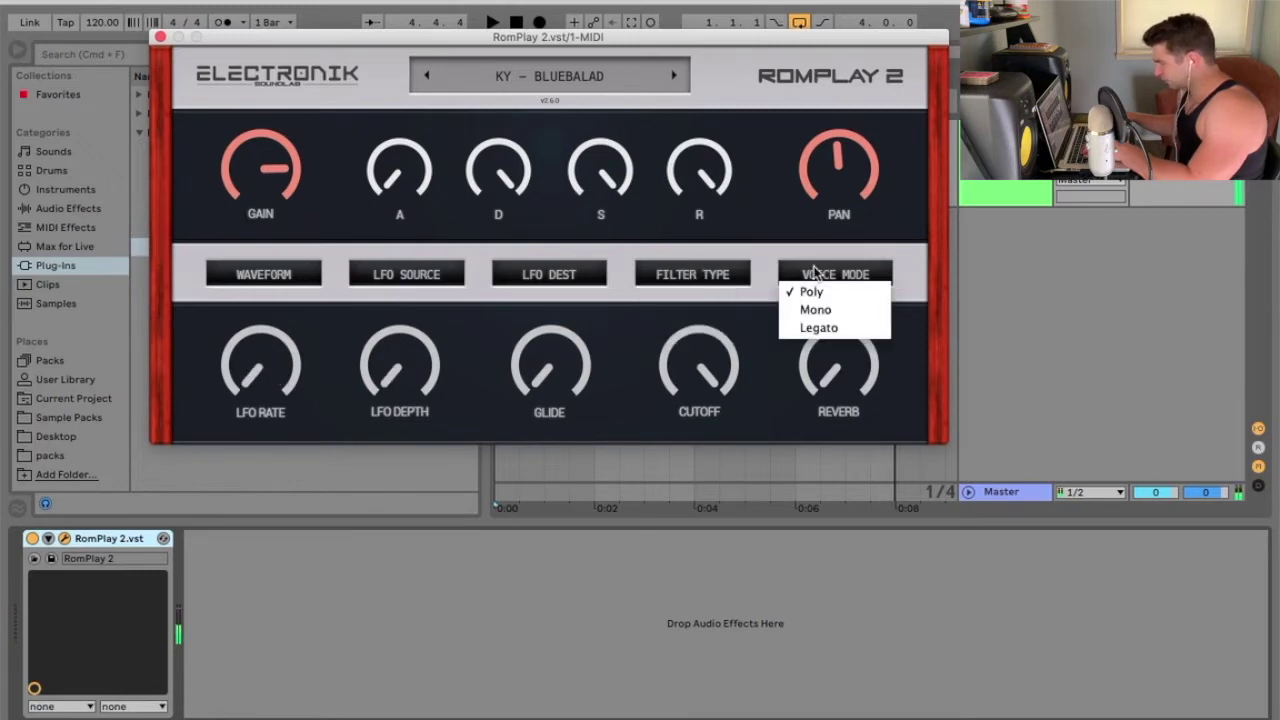
click(818, 274)
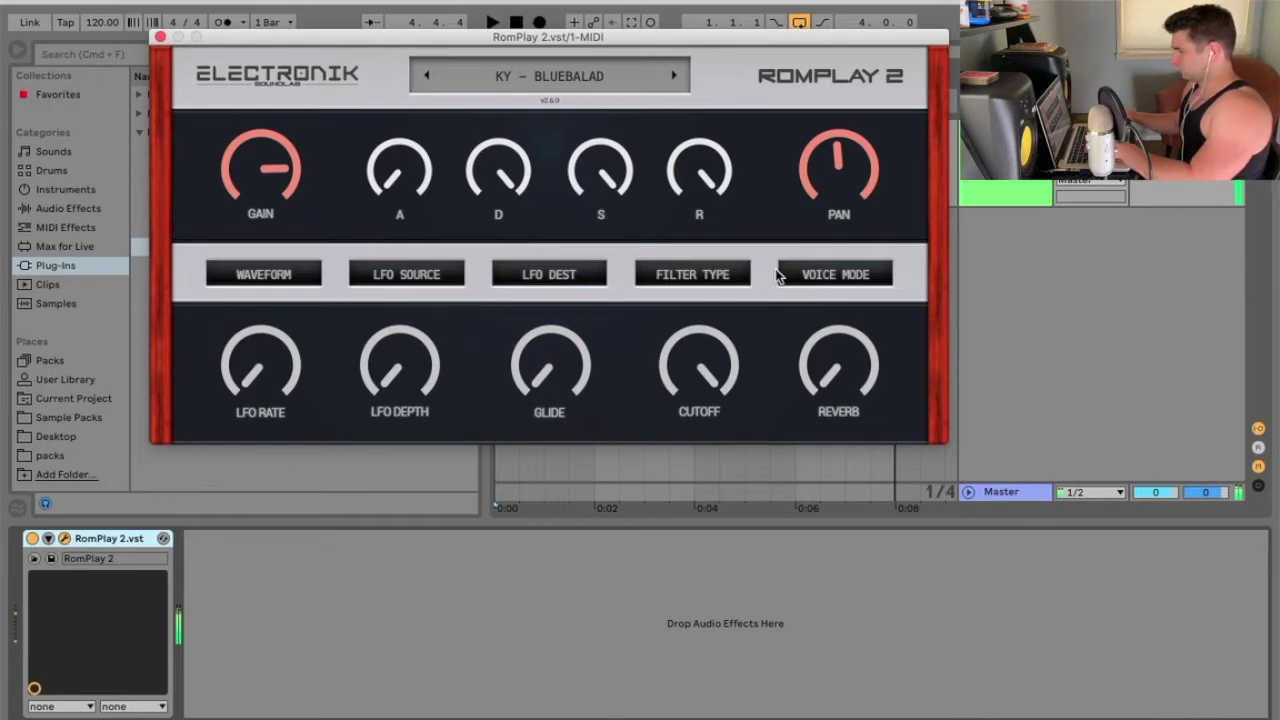
- Audition the keys presets KY - OZEHOLD and KY - HUNTIC
click(642, 90)
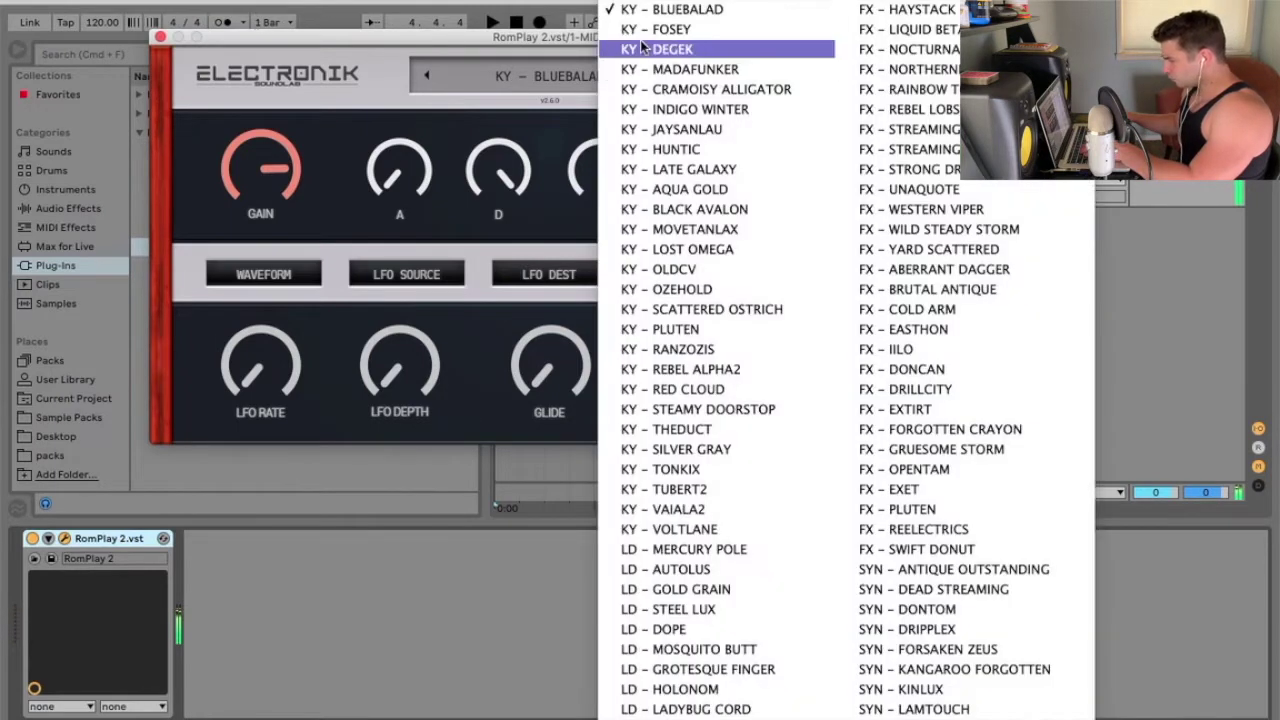
click(705, 289)
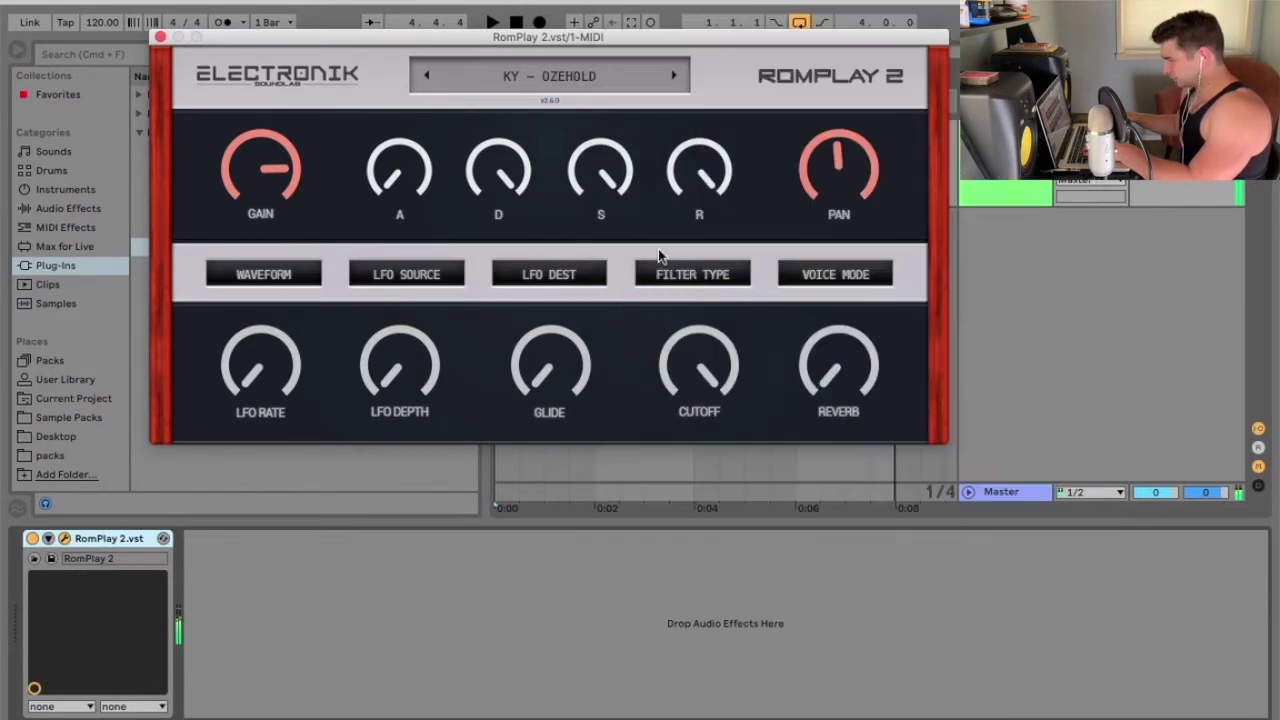
click(655, 80)
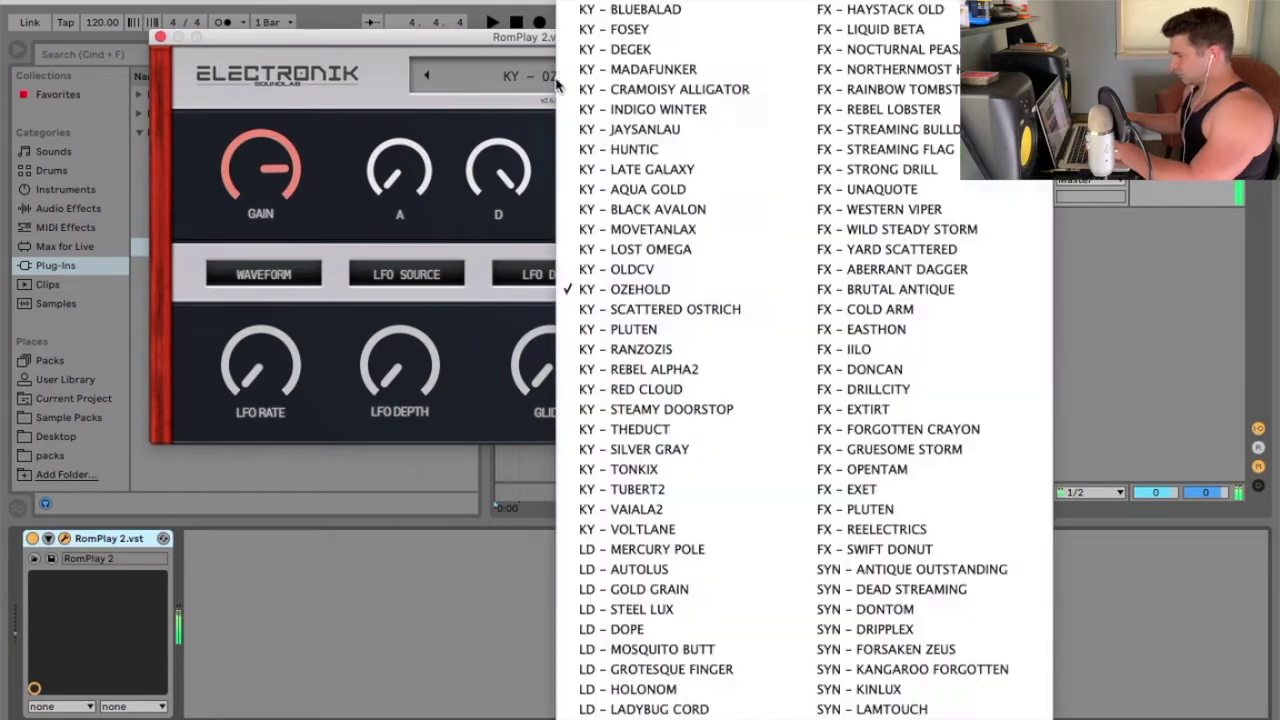
click(659, 152)
- Audition KY - INDIGO WINTER and switch to the KY - RED CLOUD preset
click(589, 74)
click(672, 108)
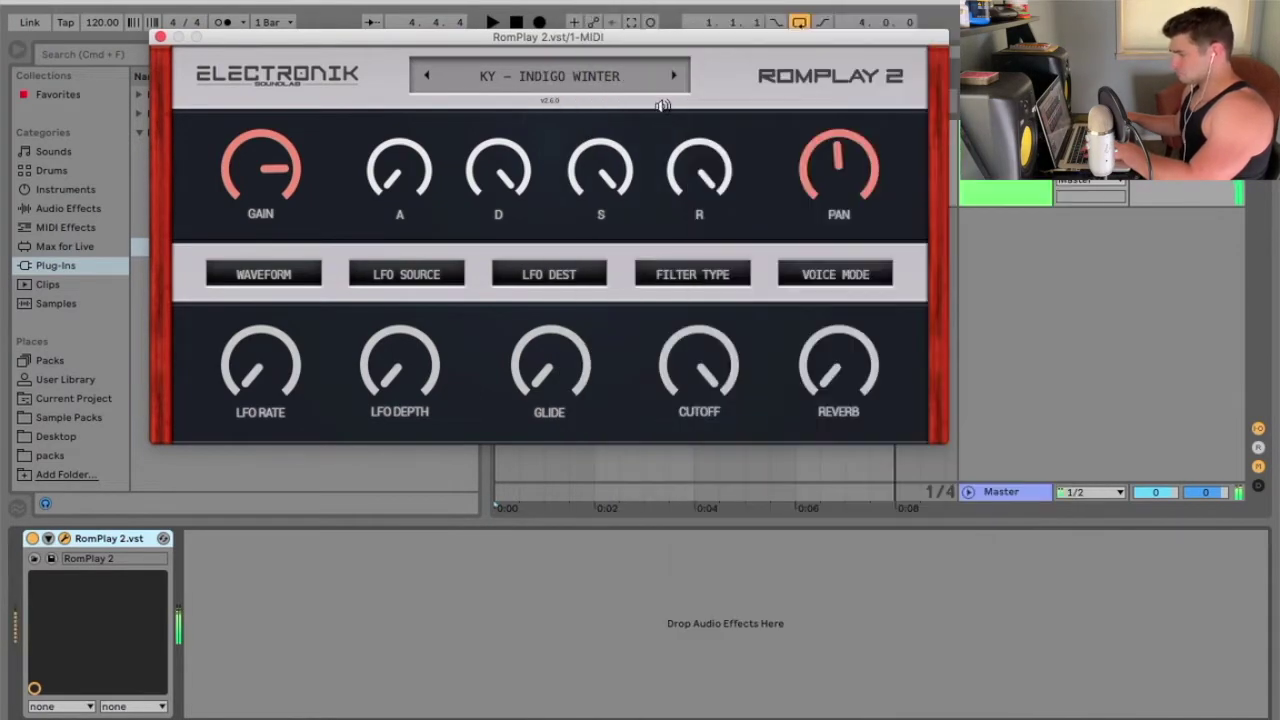
click(652, 95)
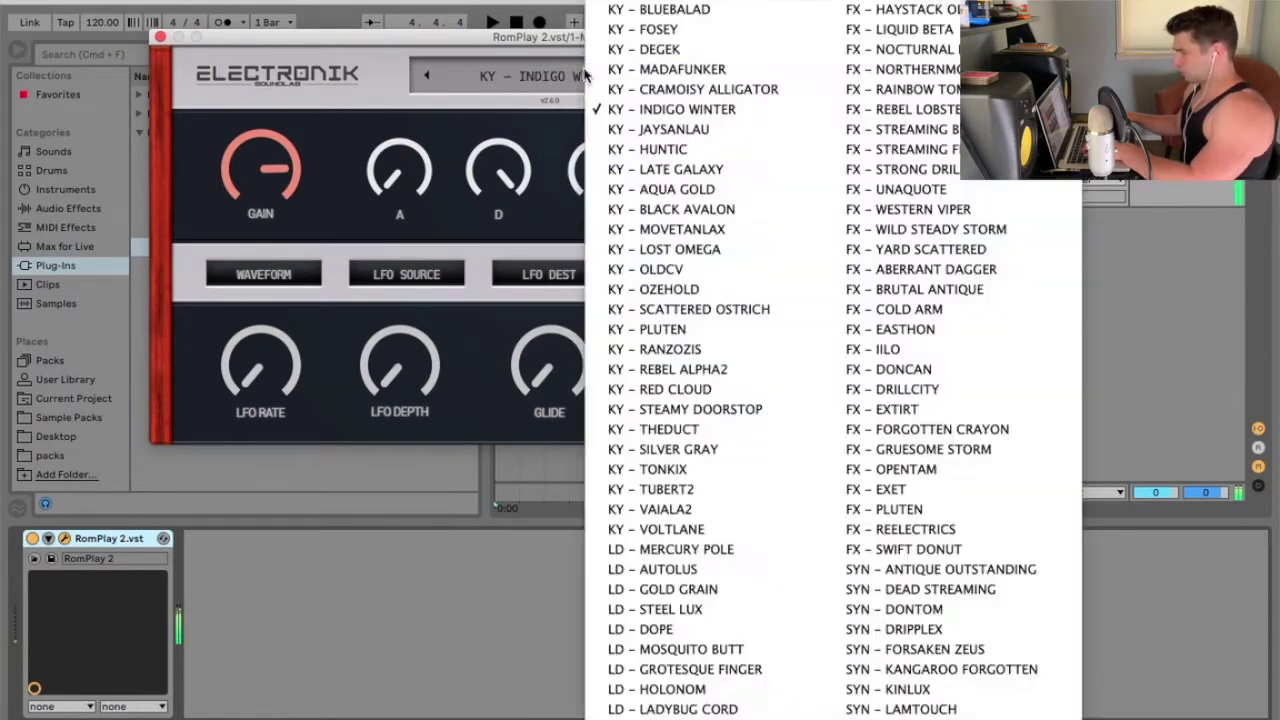
click(703, 382)
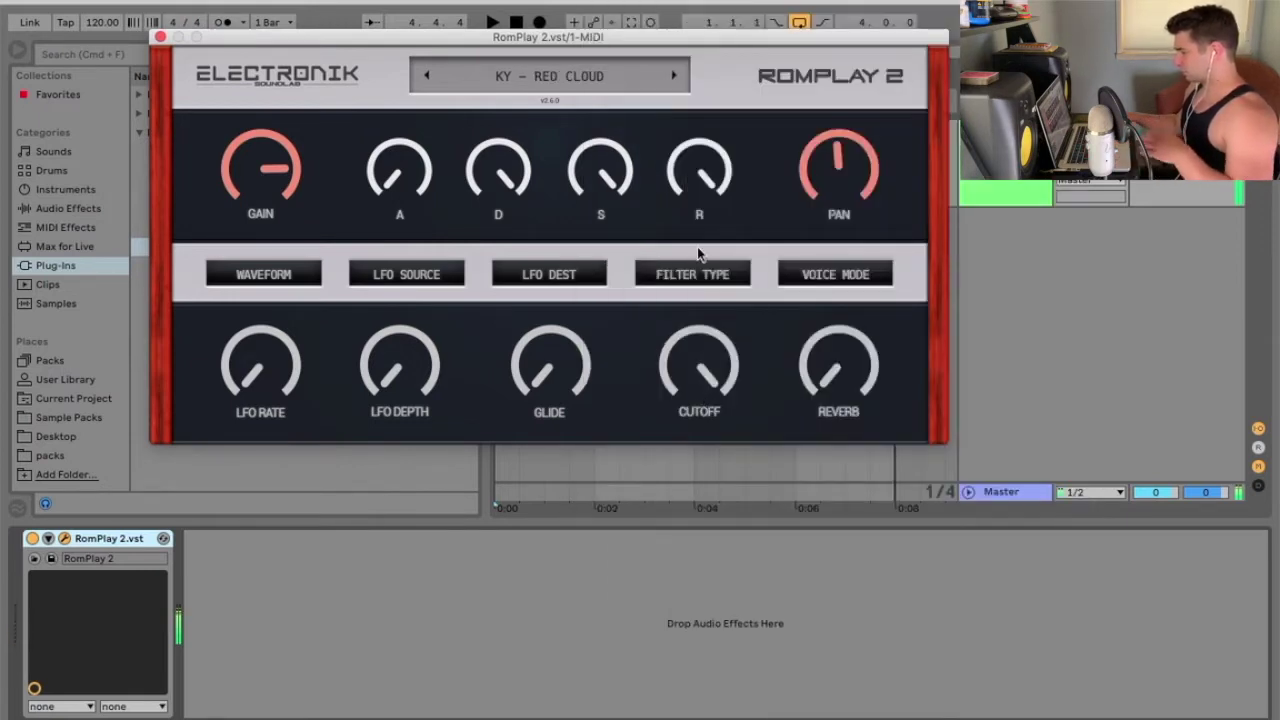
- Try the Sin and Saw waveforms on the KY - RED CLOUD preset and set the waveform to Exponent
click(243, 274)
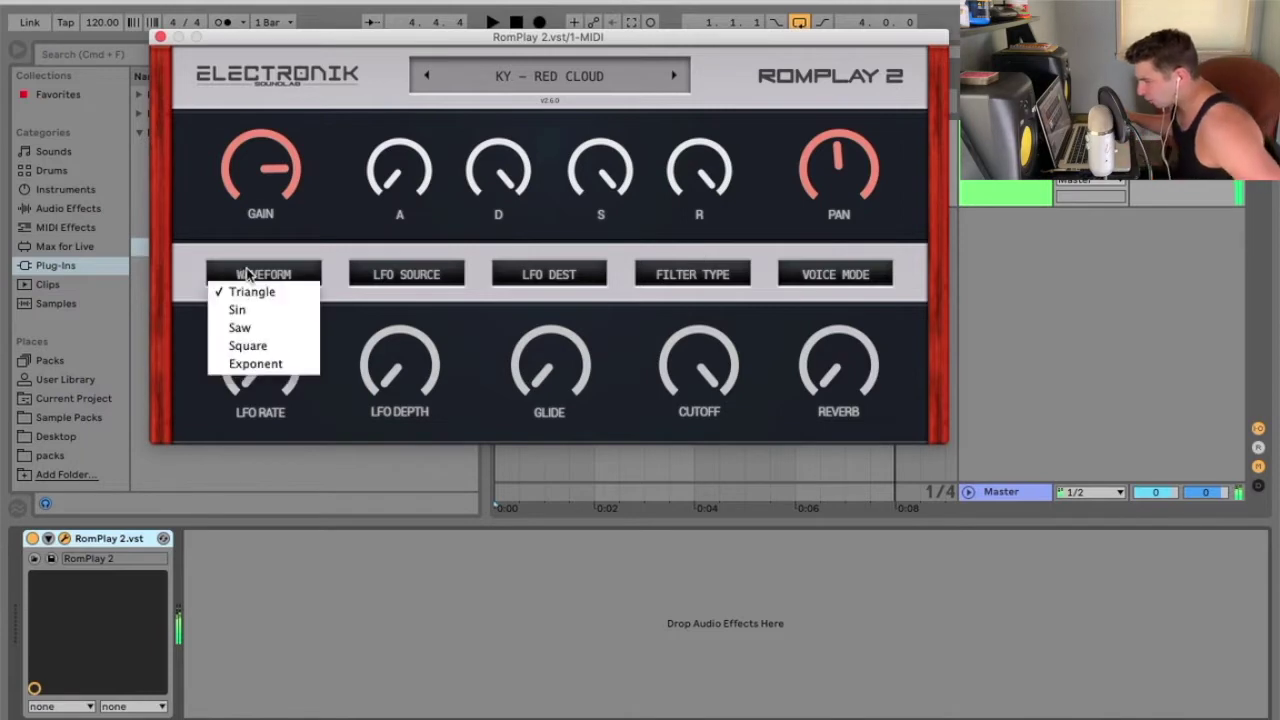
click(254, 312)
click(272, 277)
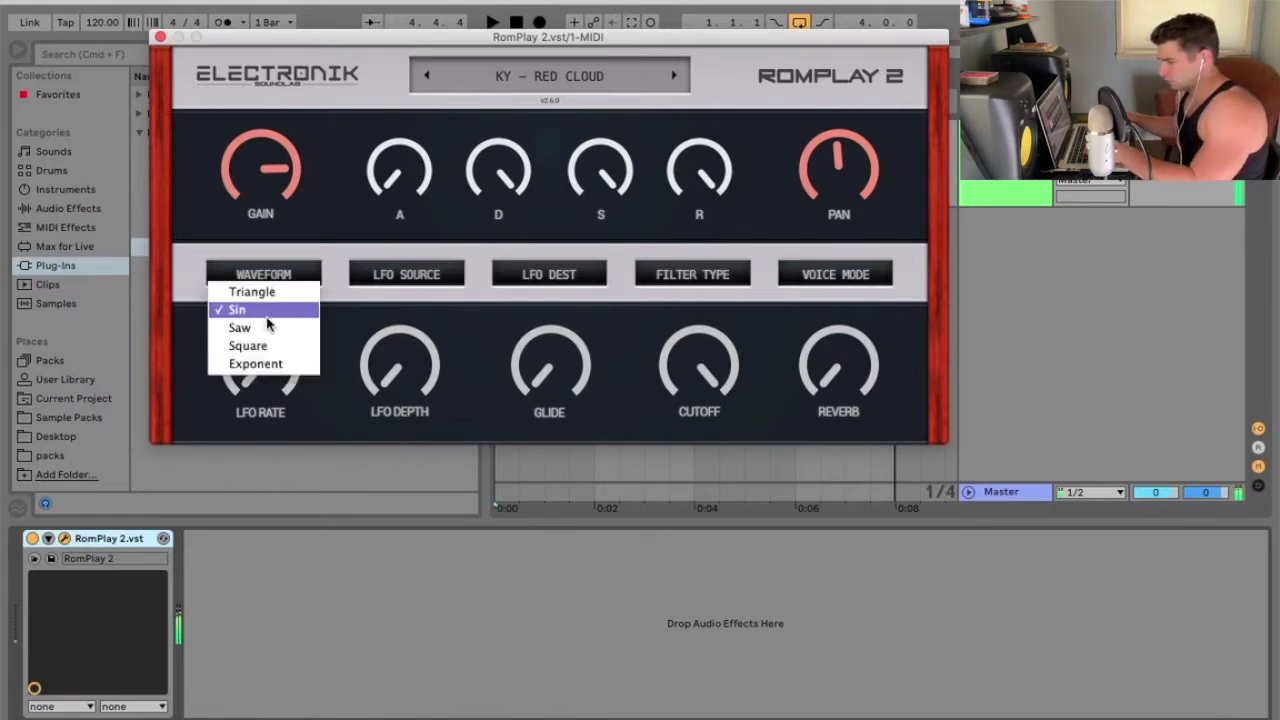
click(266, 326)
click(270, 280)
click(268, 362)
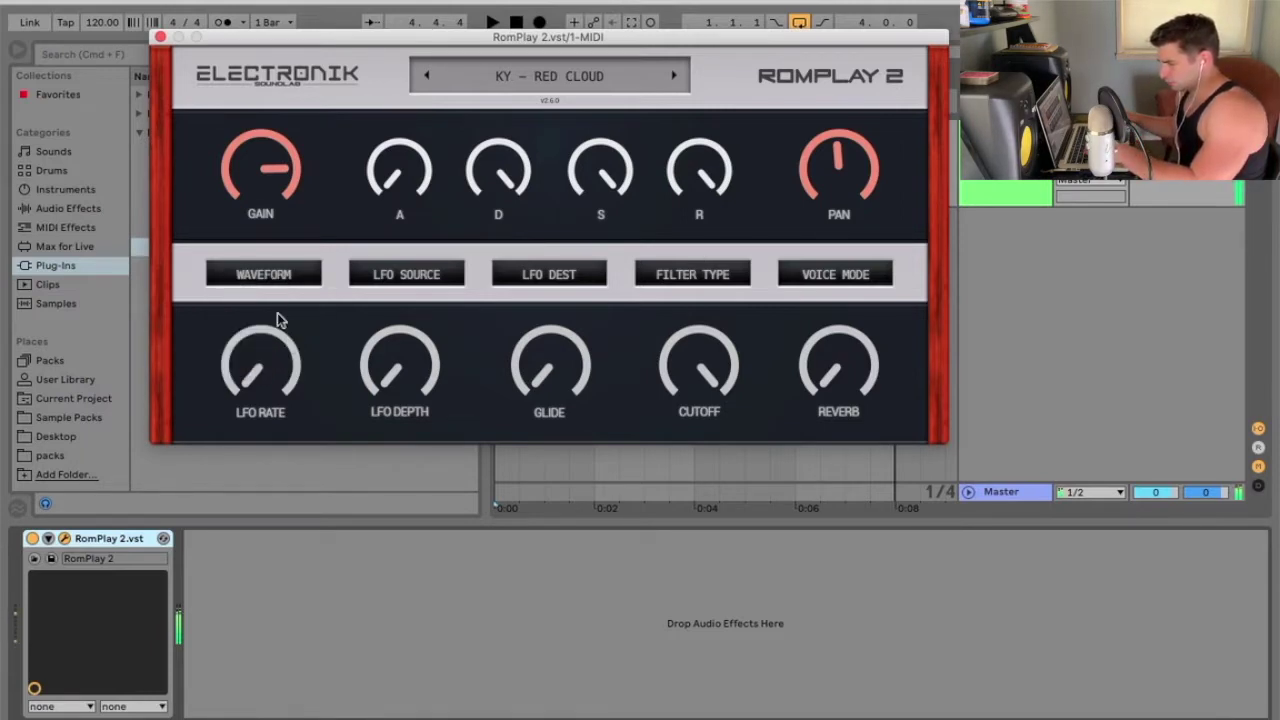
- Browse the full preset list down to the TEX sounds and load the lead preset LD - MERCURY POLE
click(584, 78)
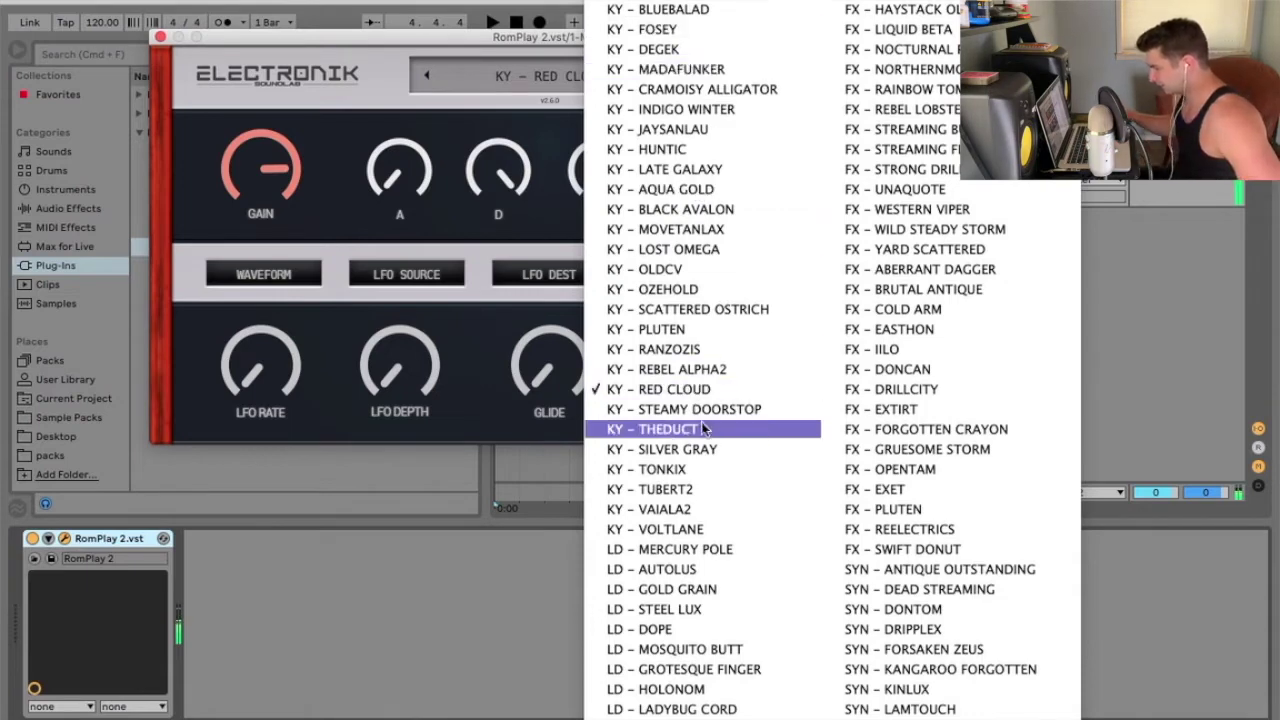
scroll(700, 430, down, 5)
scroll(850, 230, up, 4)
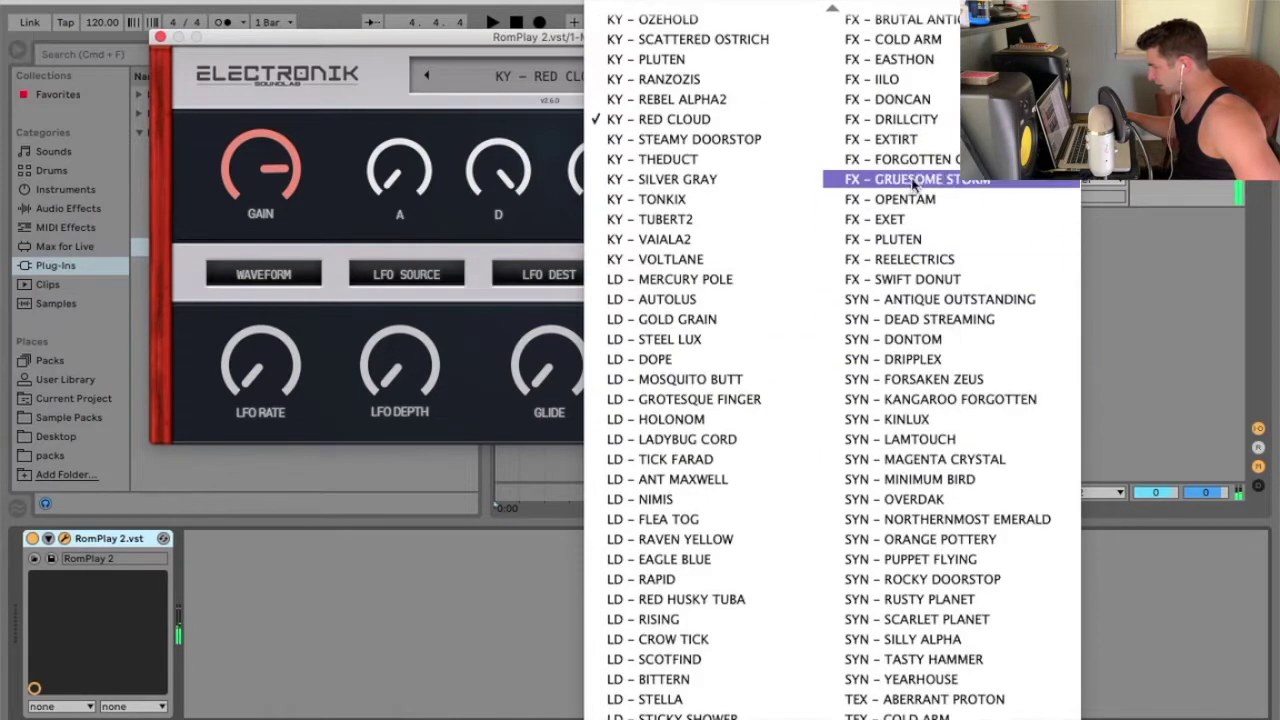
scroll(800, 565, down, 5)
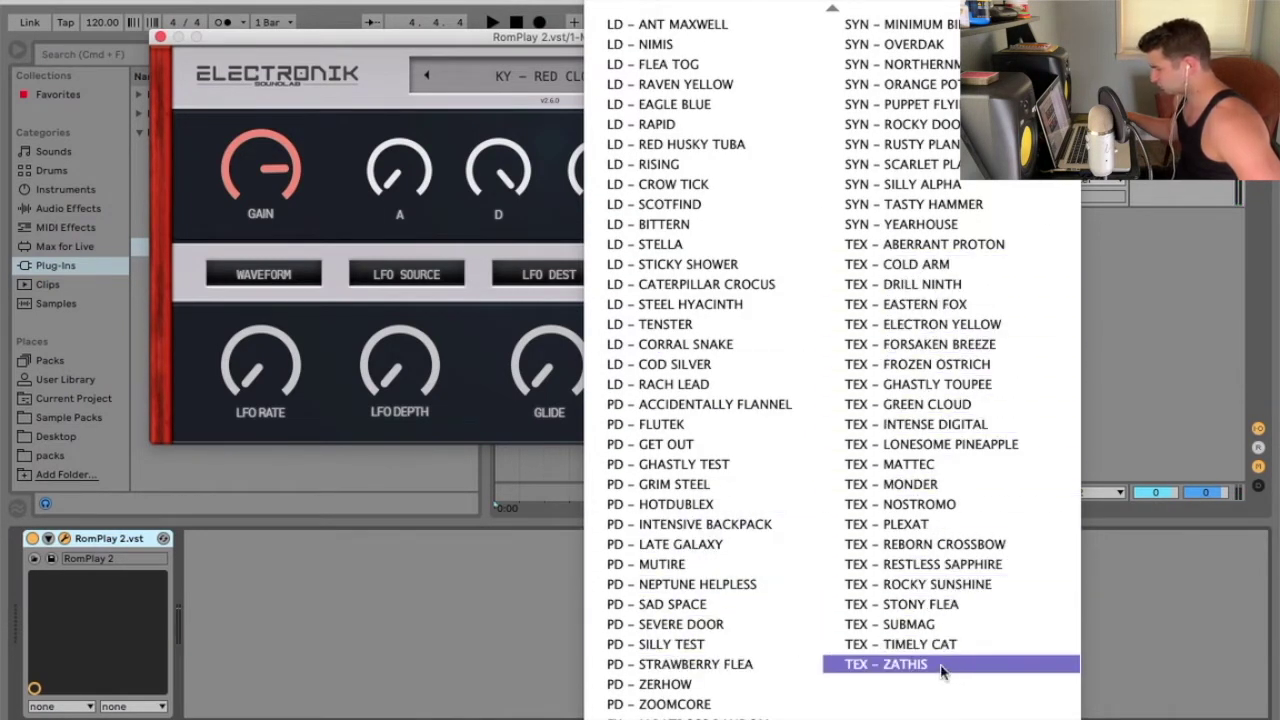
scroll(720, 695, up, 2)
scroll(720, 695, up, 6)
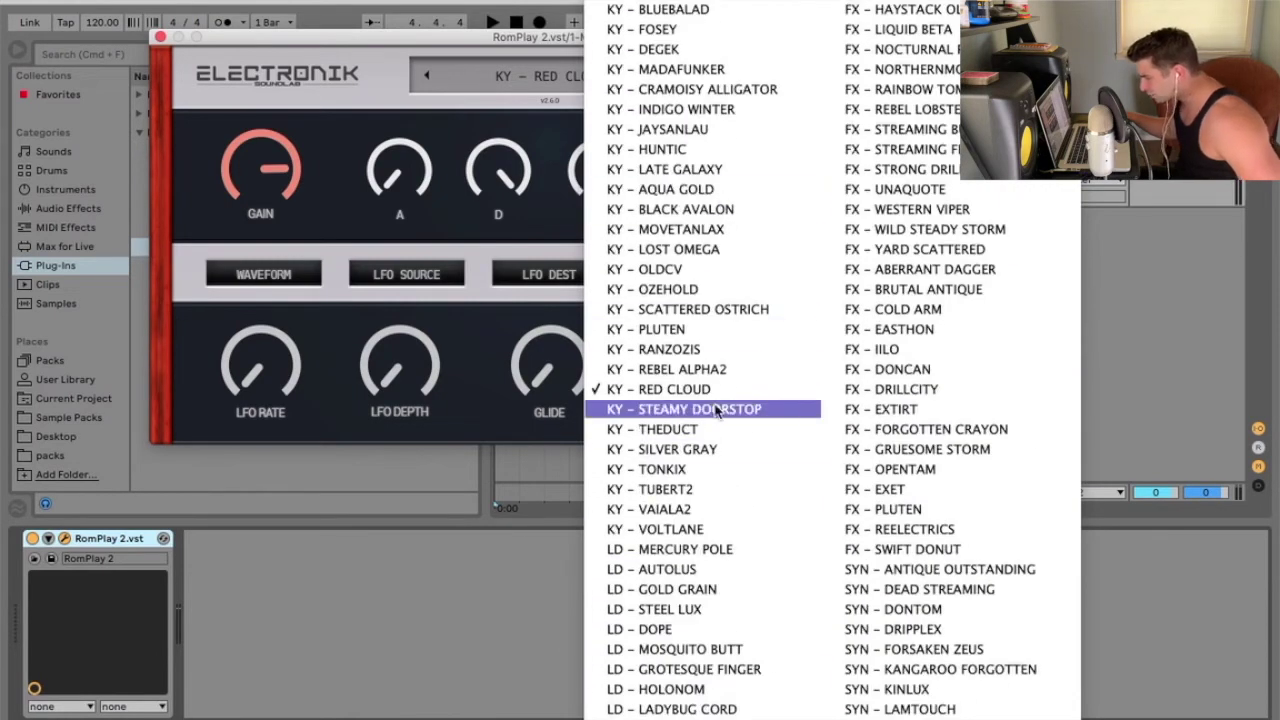
scroll(735, 530, down, 2)
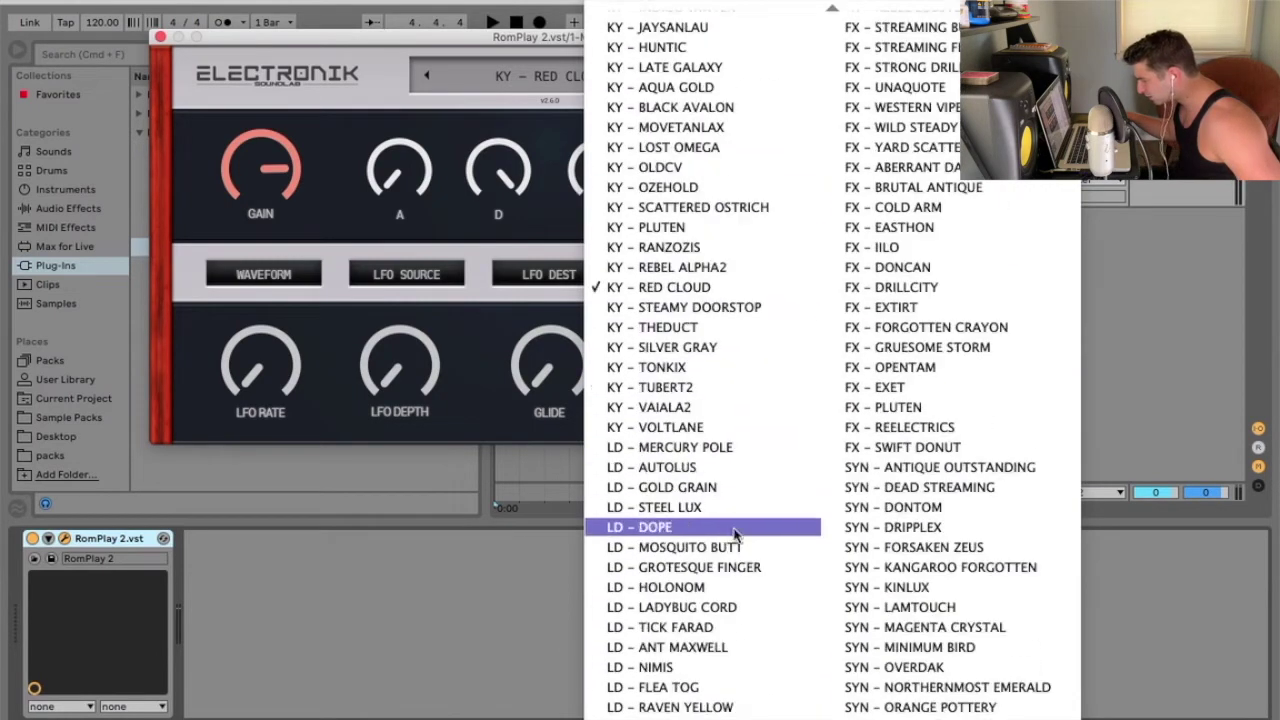
click(730, 449)
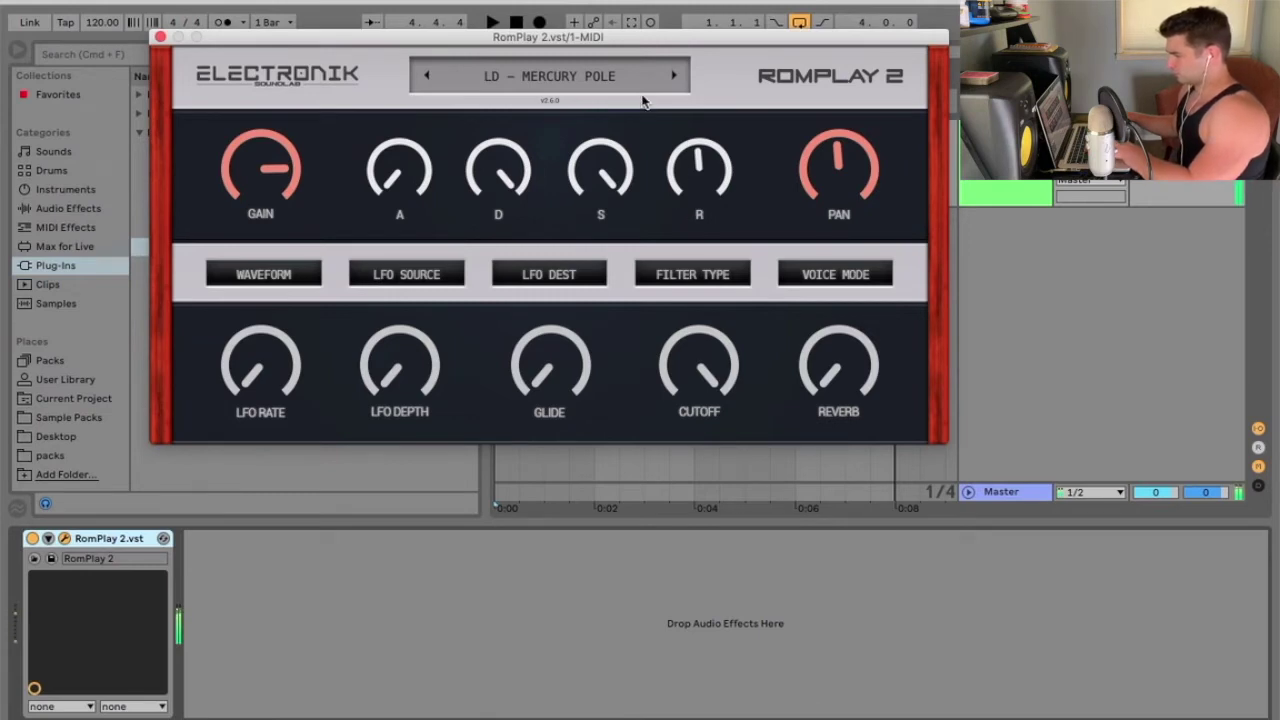
- Step through the presets LD - AUTOLUS, LD - GOLD GRAIN and LD - STEEL LUX, lowering the release on the first two
click(673, 77)
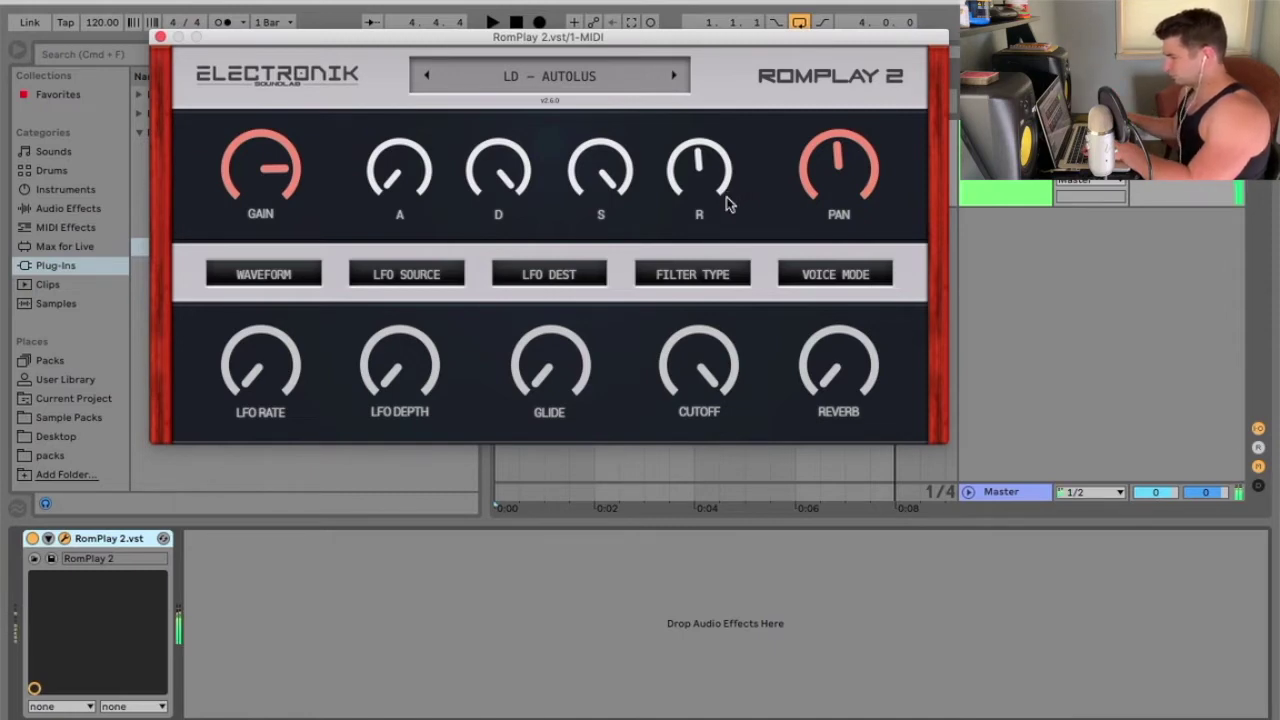
drag(686, 183, 653, 394)
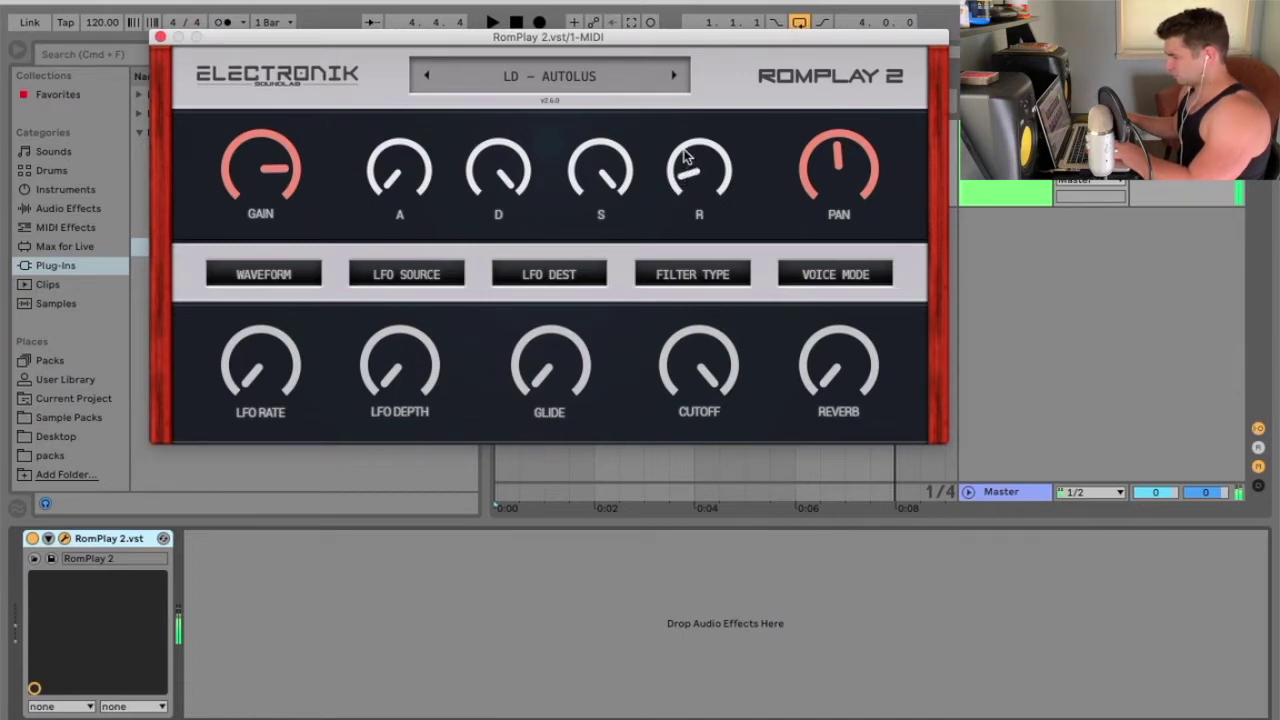
click(674, 76)
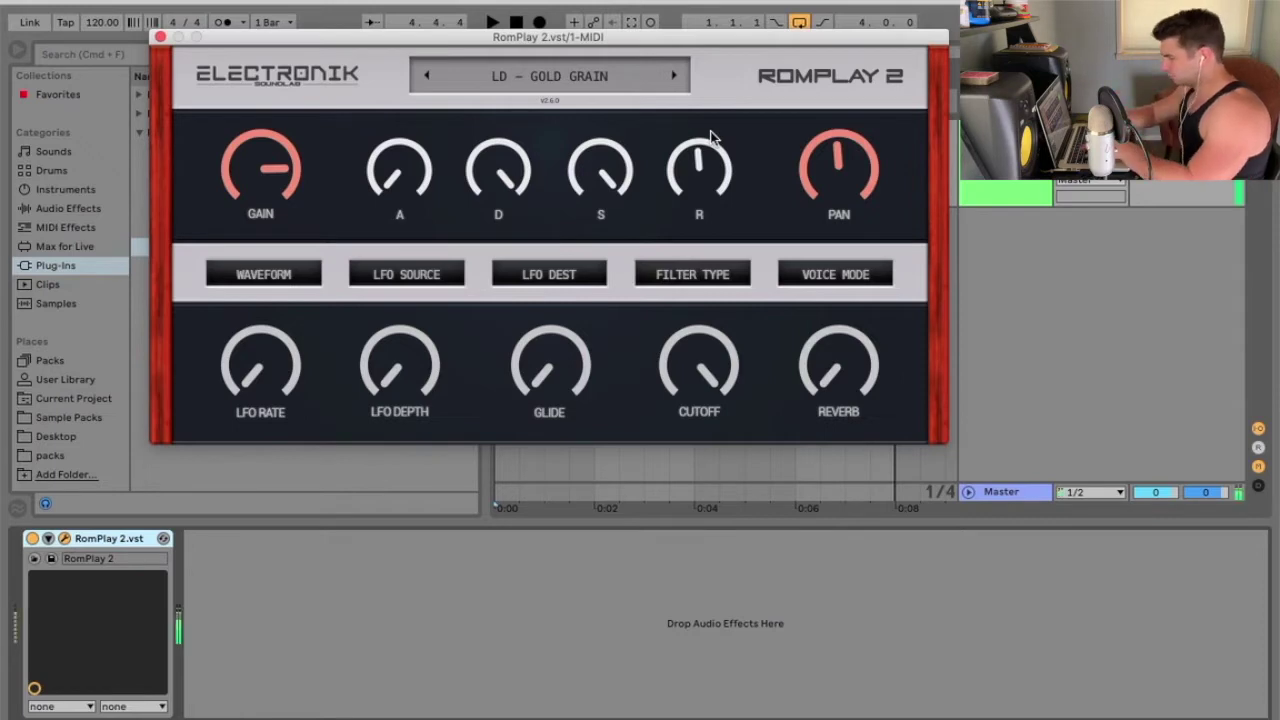
drag(710, 137, 694, 240)
click(674, 76)
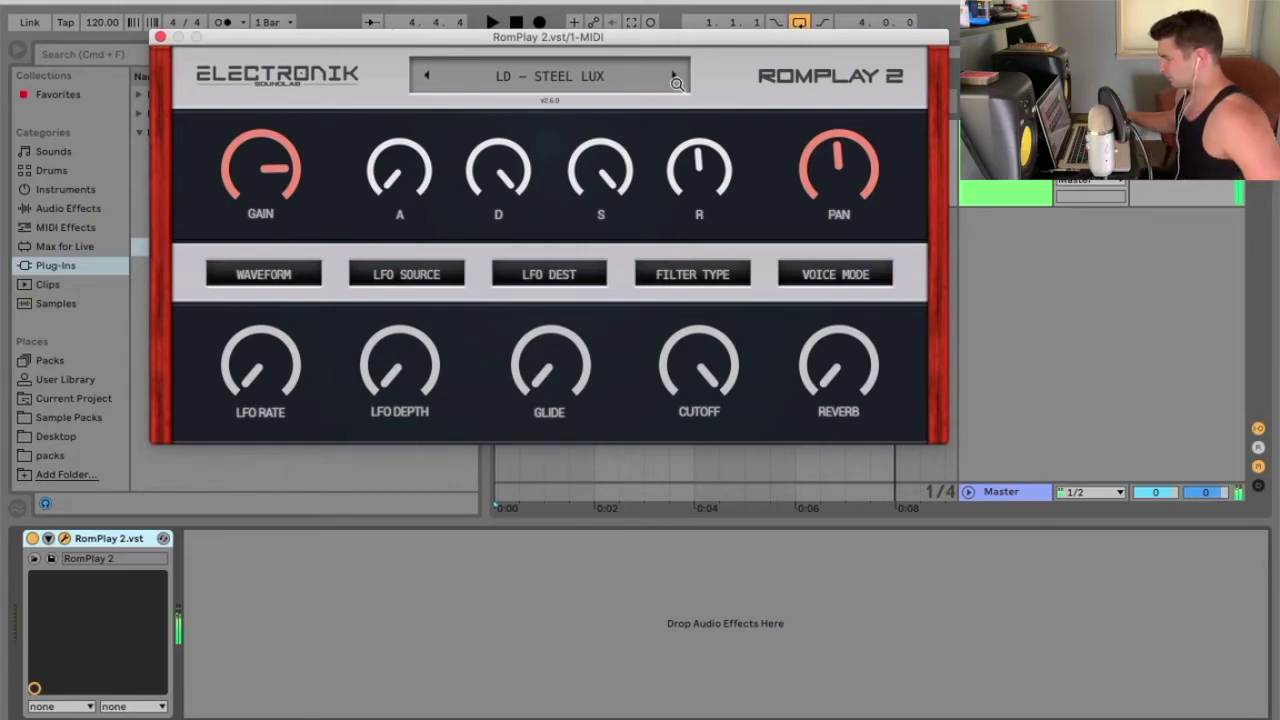
- Load the LD - MOSQUITO BUTT preset and lower its release almost to minimum
click(580, 86)
scroll(685, 445, down, 5)
scroll(685, 445, up, 3)
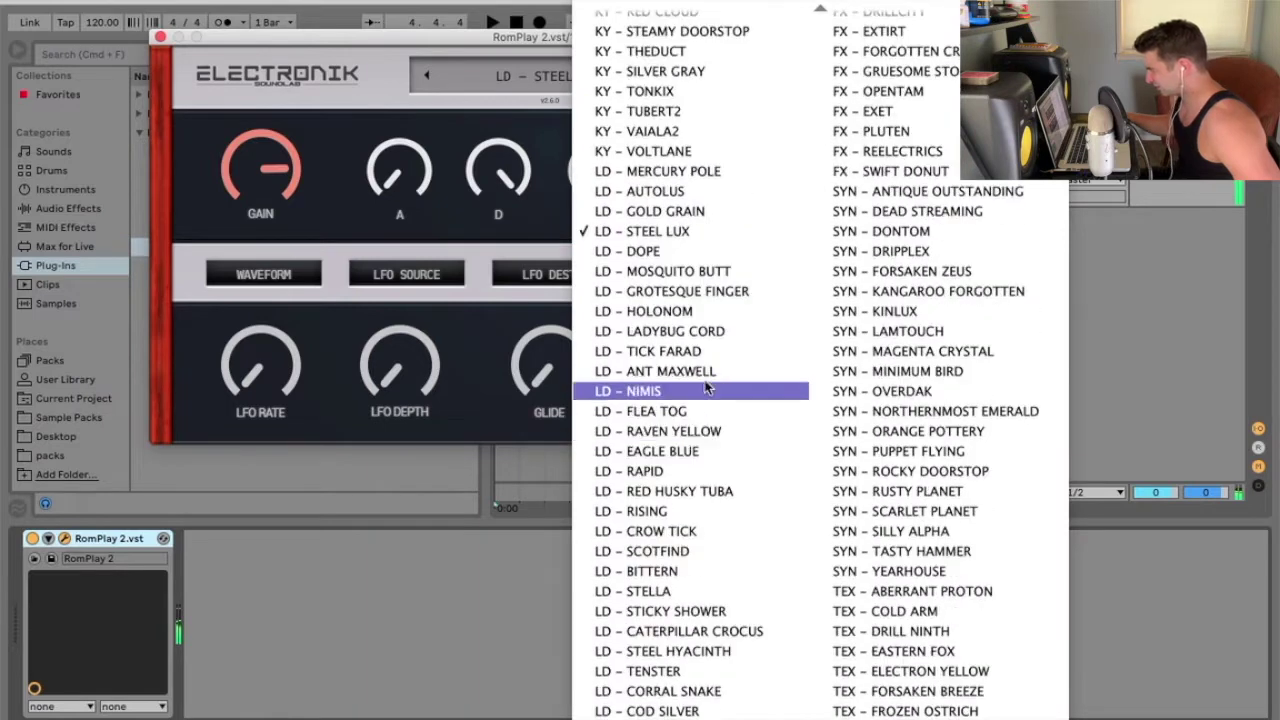
click(690, 271)
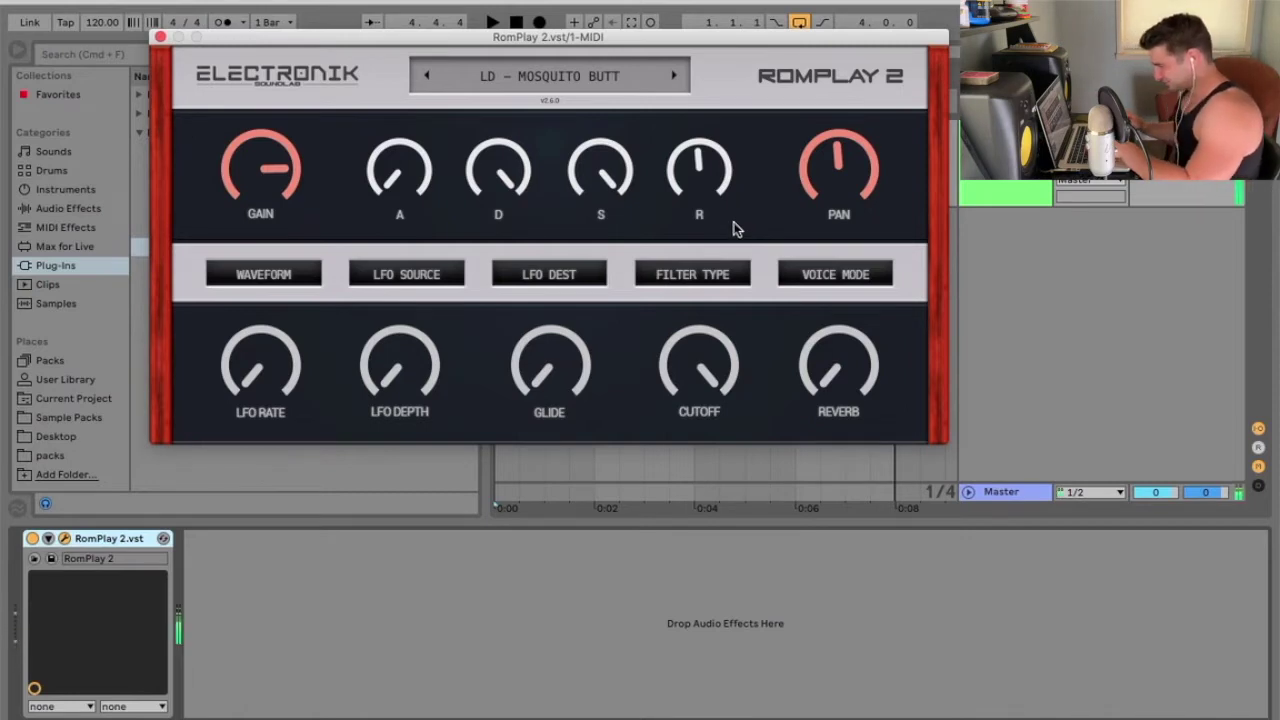
drag(700, 190, 680, 300)
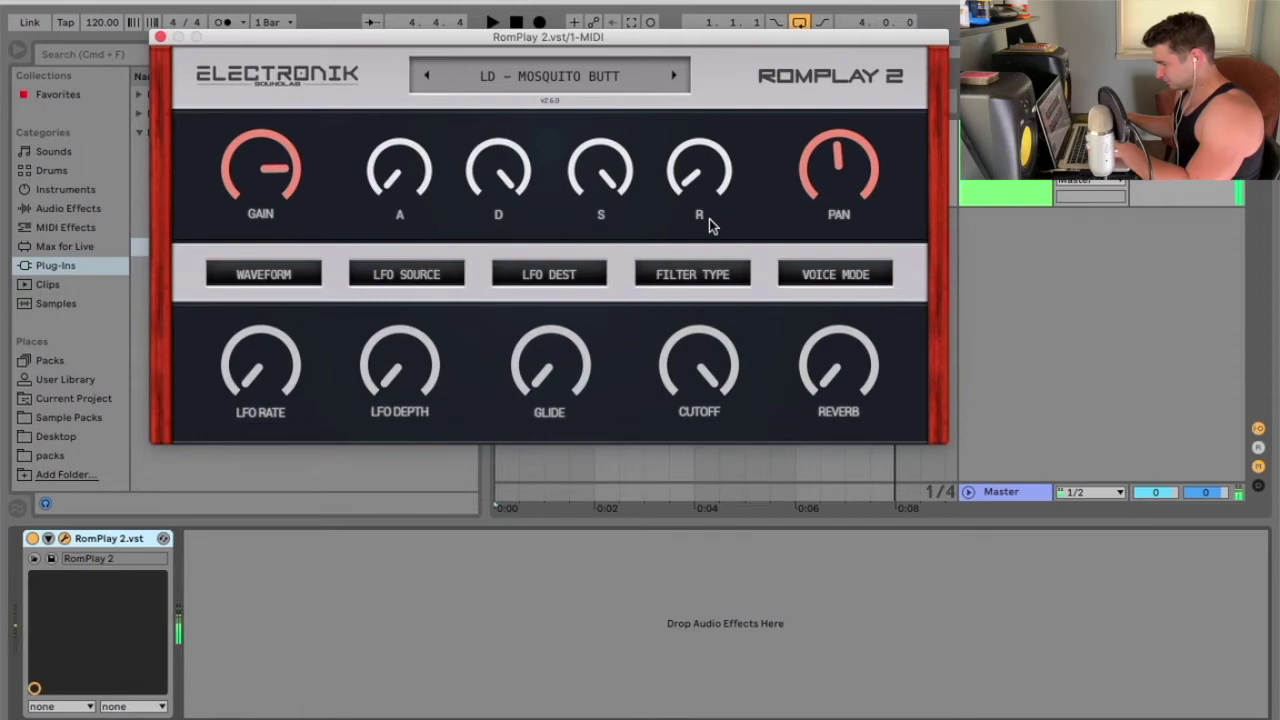
- Load the lead preset LD - RAVEN YELLOW
click(594, 82)
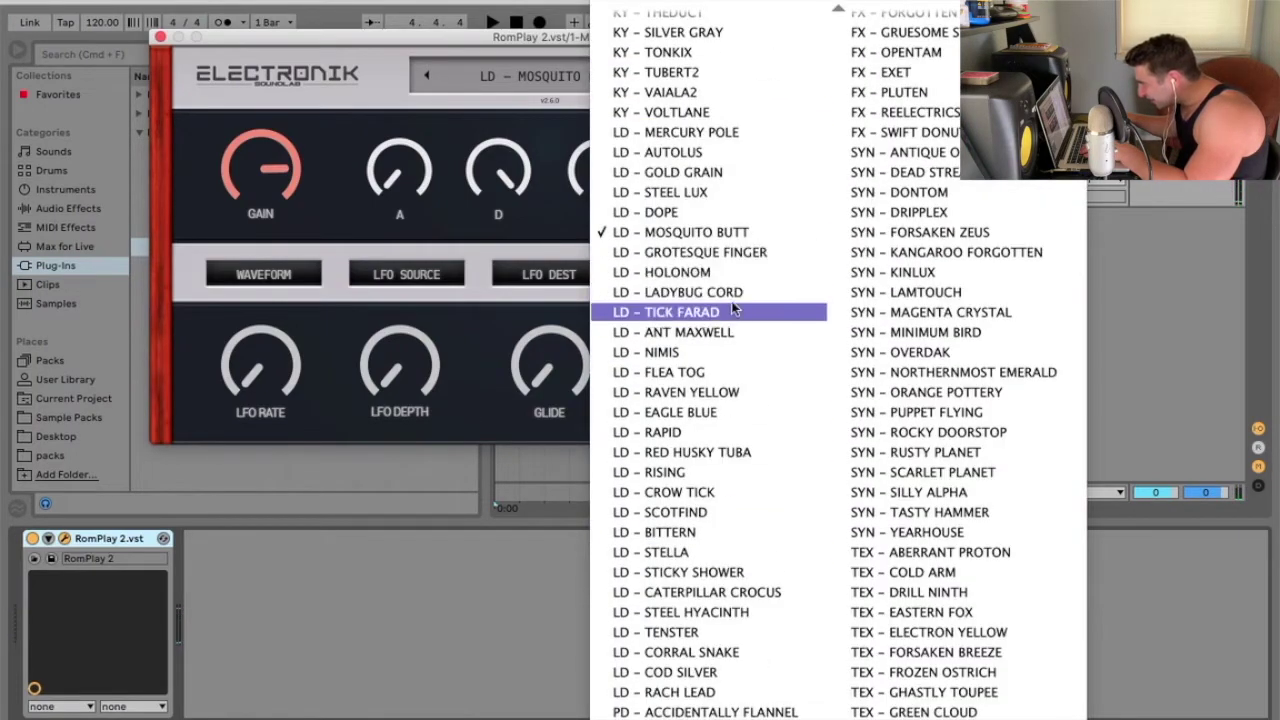
click(740, 392)
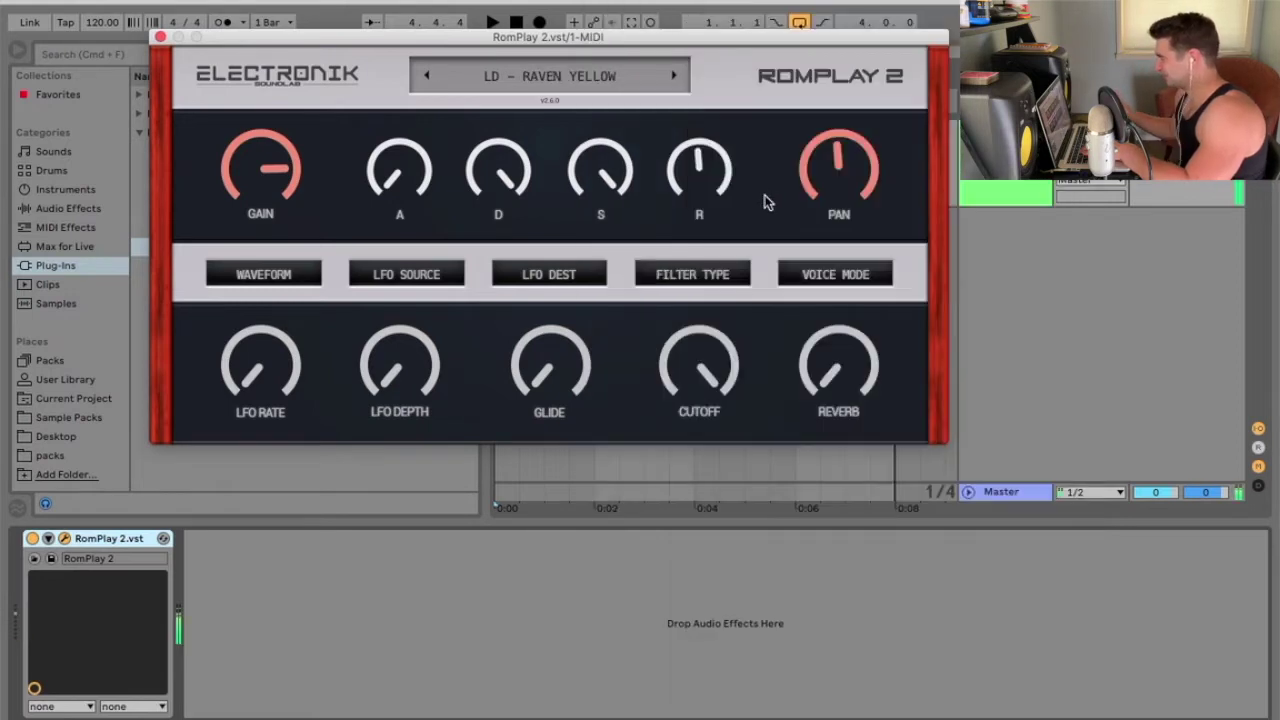
- Browse the preset list past the lead sounds and load the pad preset PD - GET OUT
click(557, 80)
scroll(678, 480, down, 5)
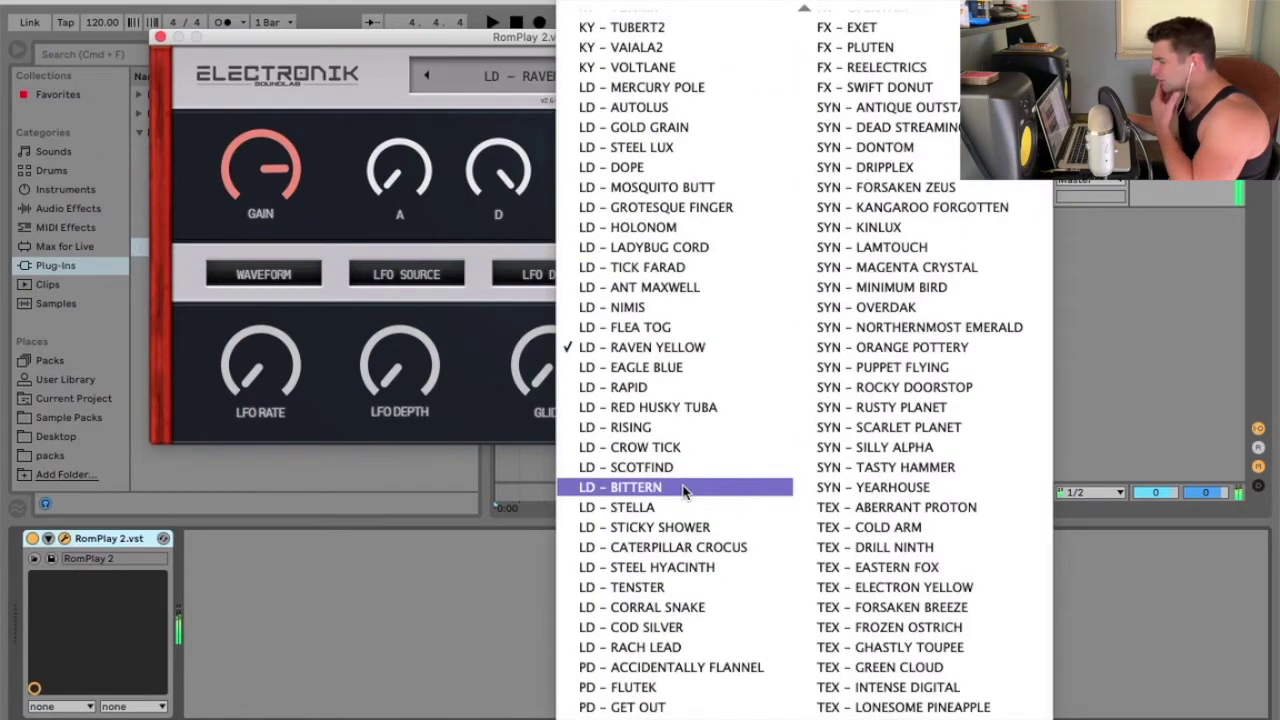
scroll(683, 489, down, 2)
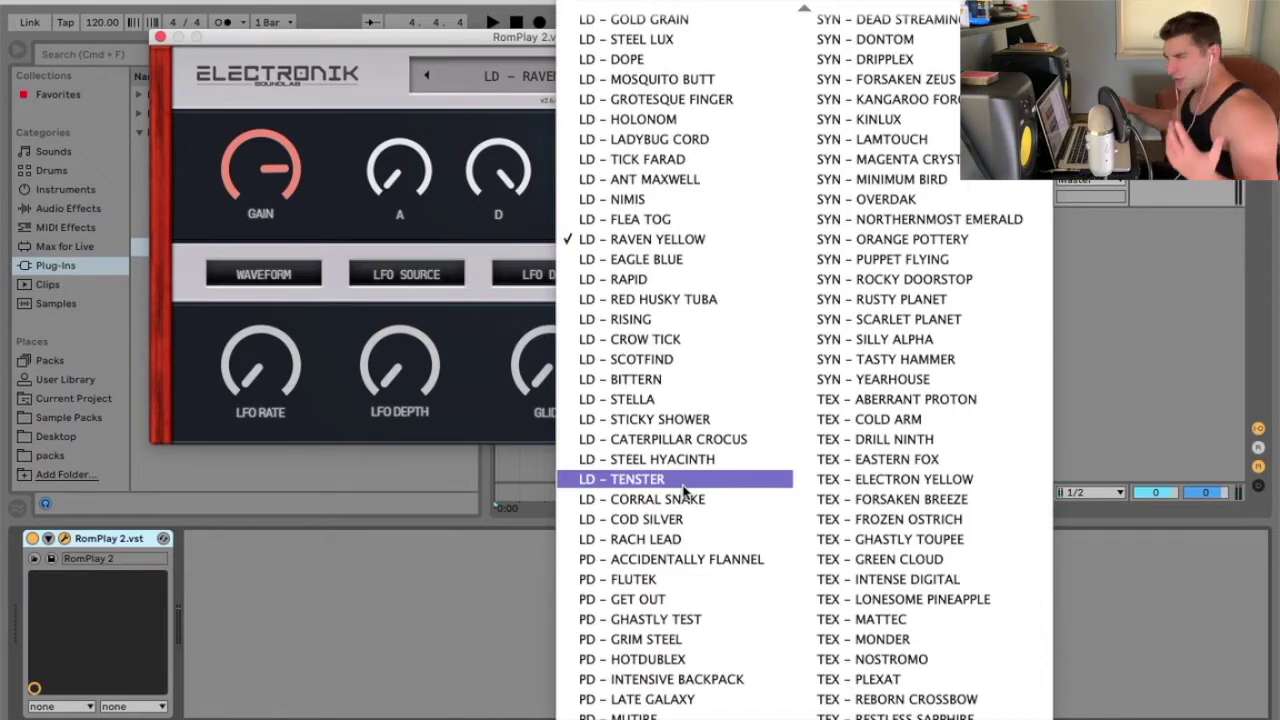
scroll(680, 490, down, 2)
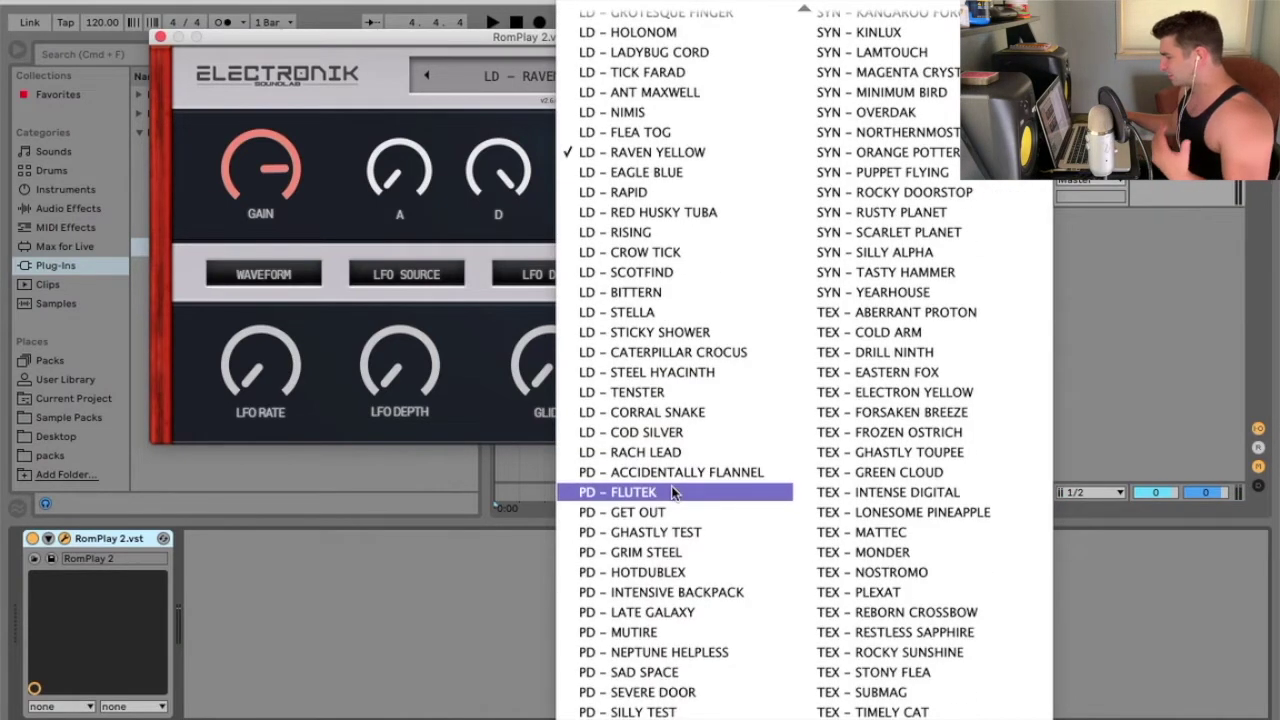
scroll(673, 492, down, 2)
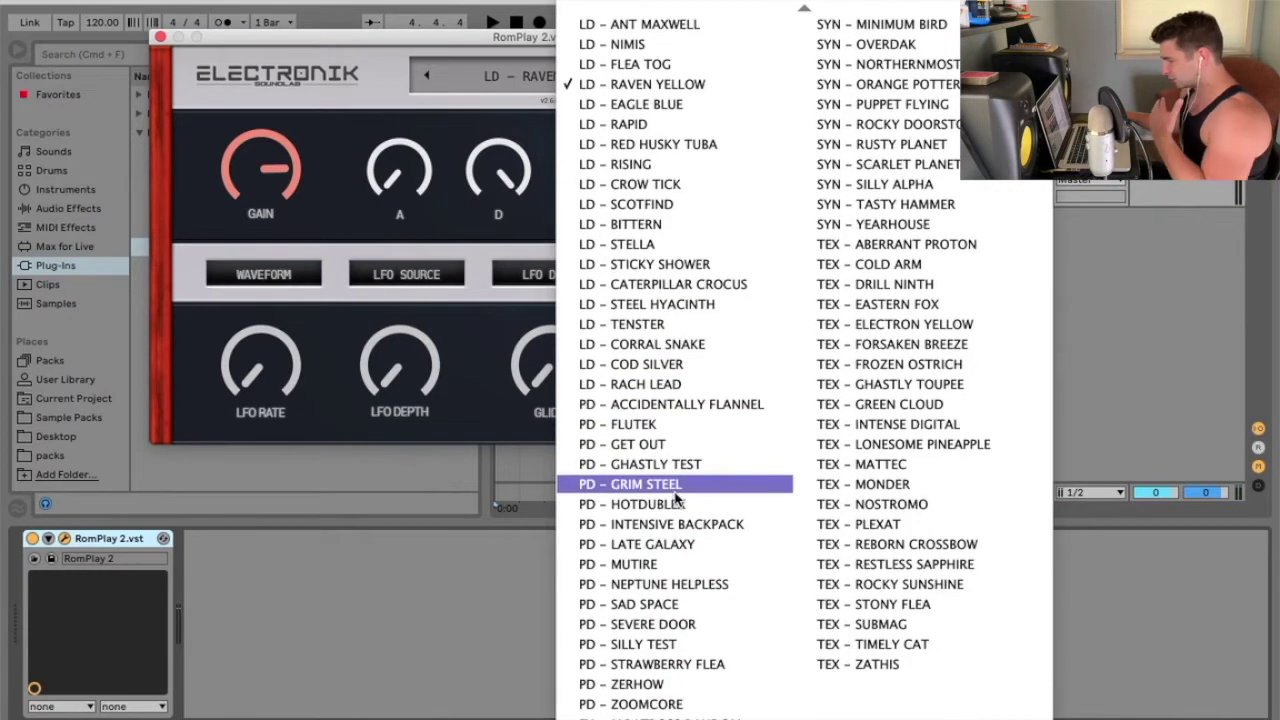
click(680, 440)
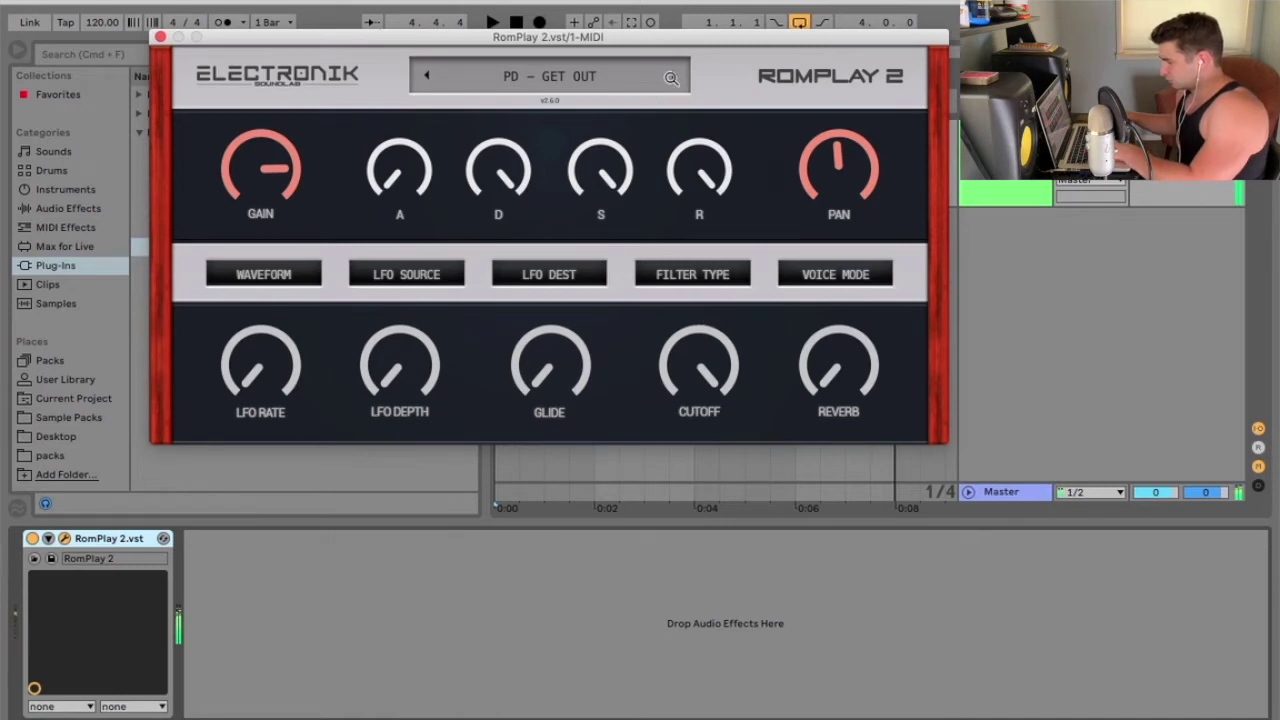
- Step forward through PD - GHASTLY TEST to PD - GRIM STEEL and turn its release up to maximum
click(671, 77)
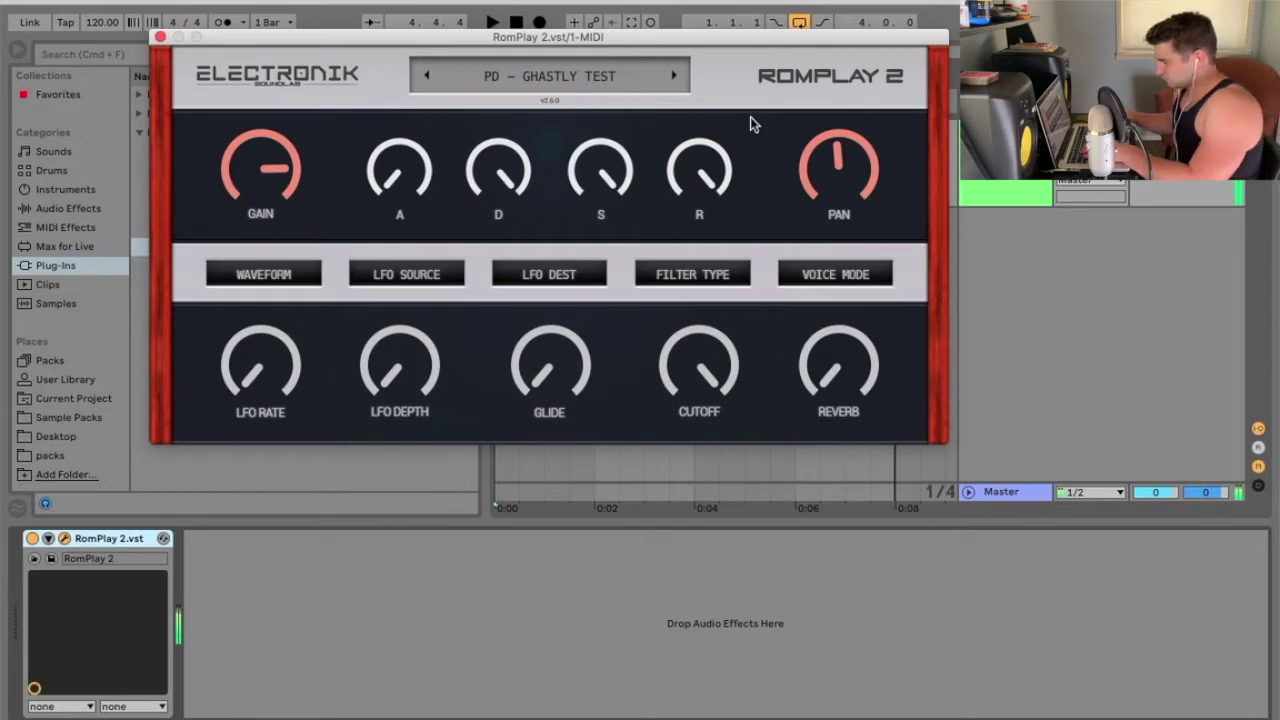
click(675, 76)
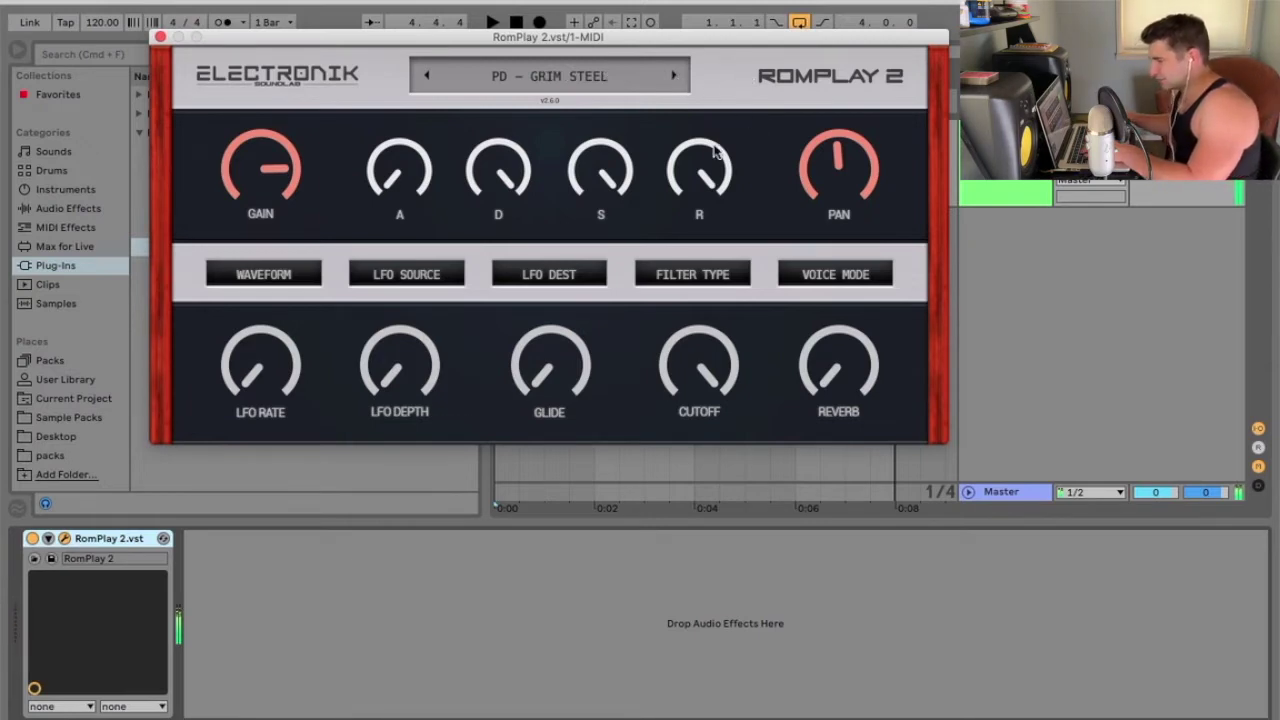
drag(699, 190, 703, 30)
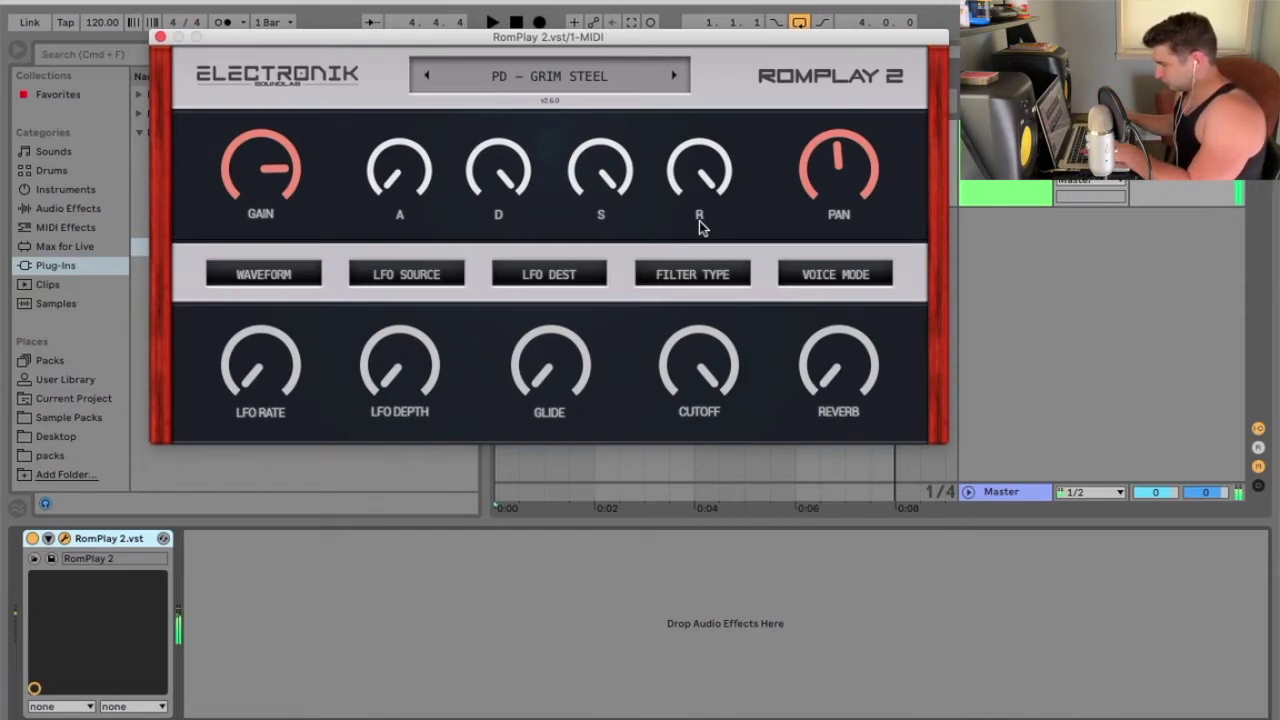
- Load the pad preset PD - SAD SPACE
click(590, 80)
scroll(724, 598, down, 5)
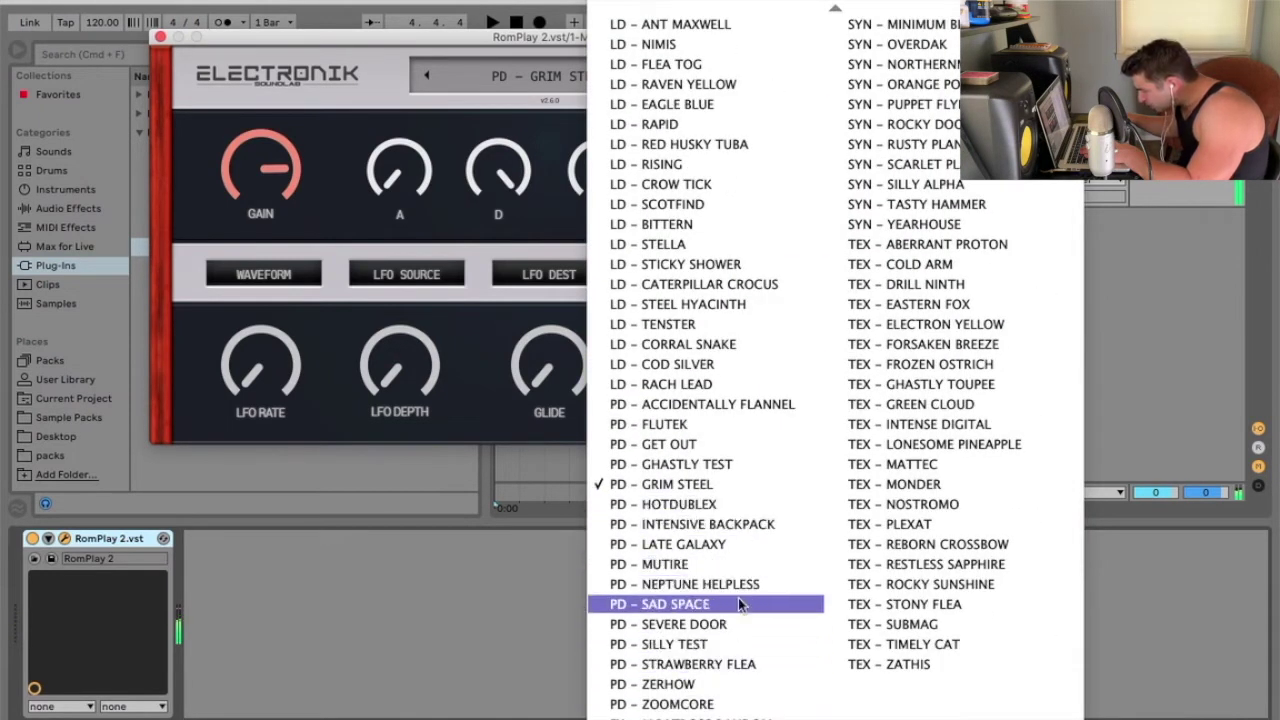
click(738, 603)
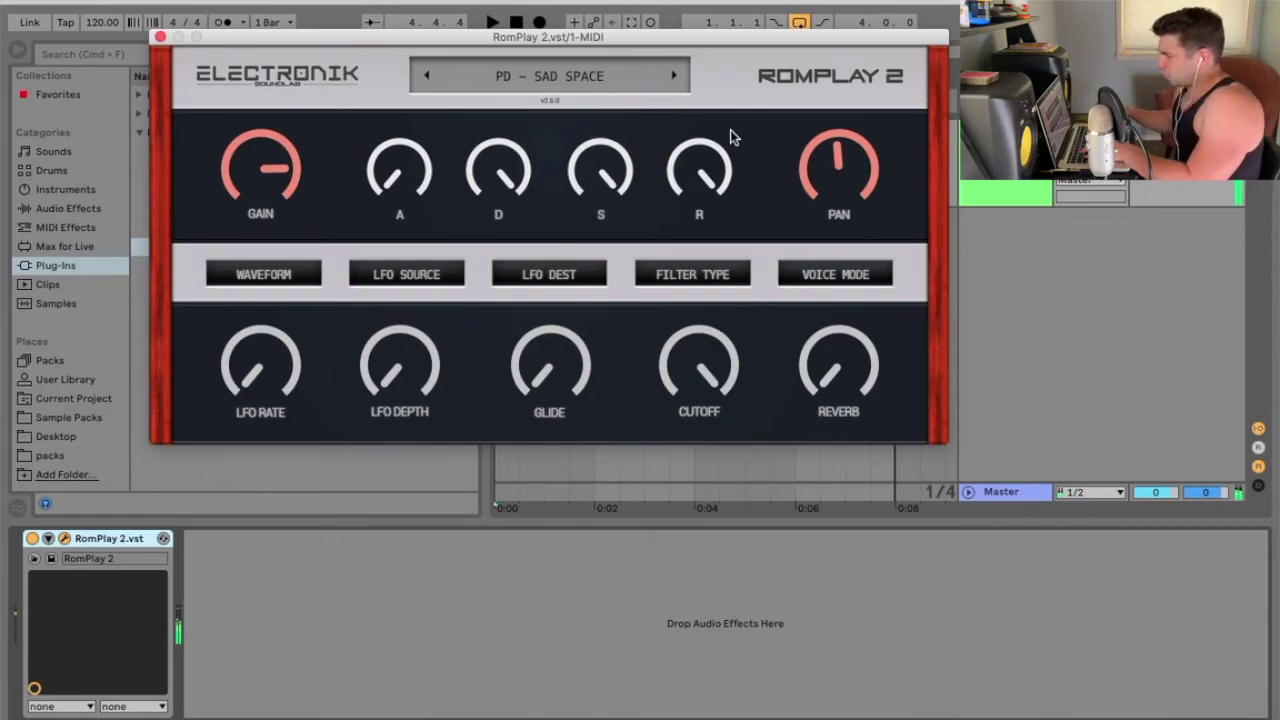
- Browse up and down the full preset list and load the pad preset PD - ZOOMCORE
click(565, 82)
scroll(686, 665, down, 5)
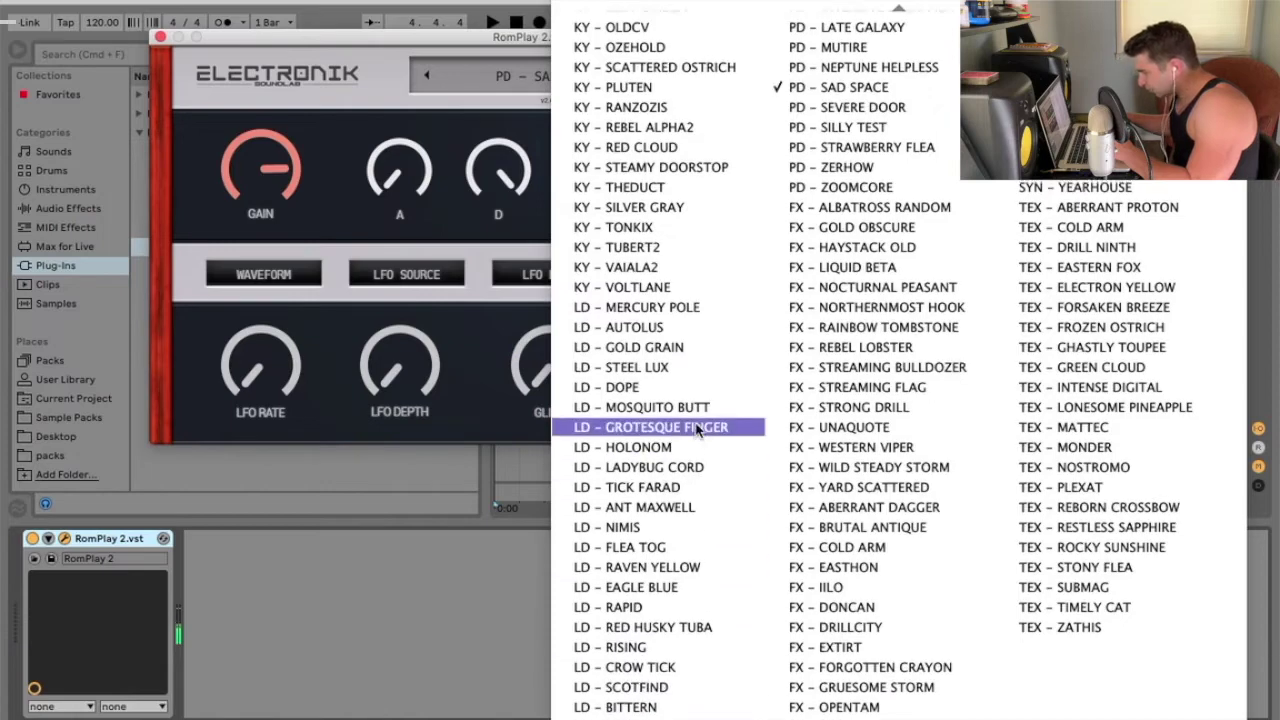
scroll(705, 440, up, 5)
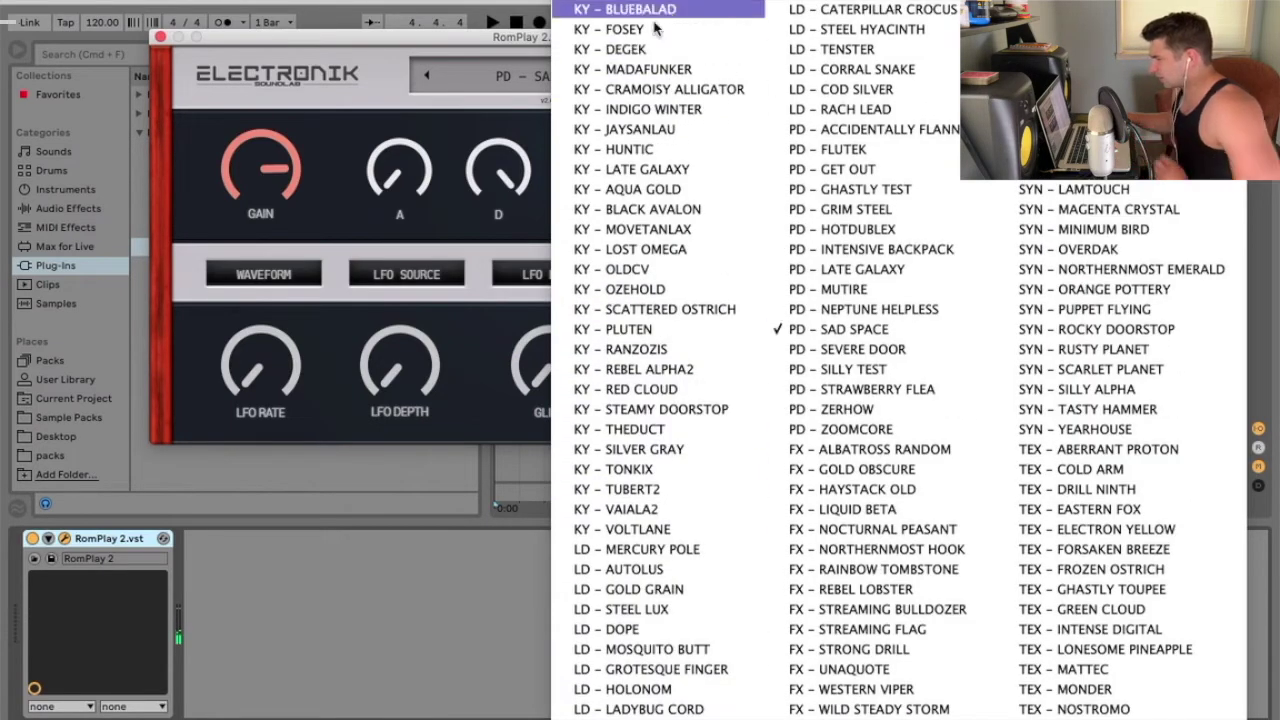
click(540, 46)
click(538, 80)
scroll(645, 620, down, 5)
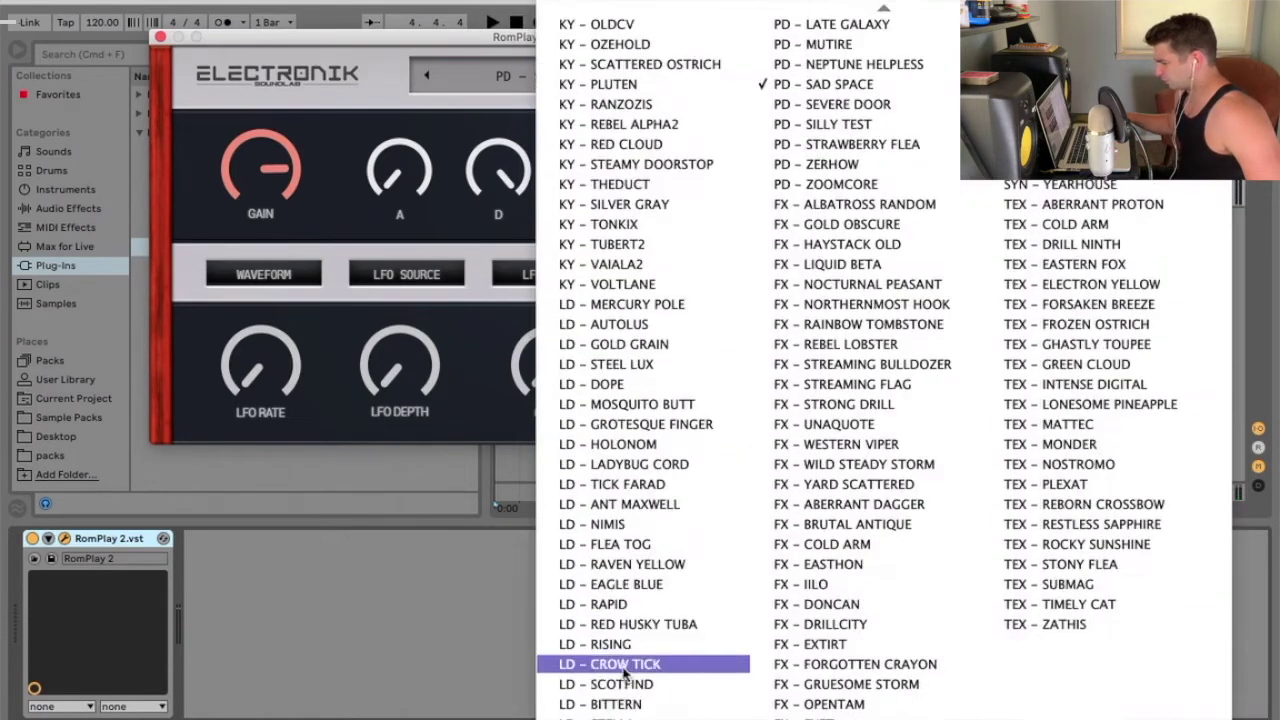
scroll(660, 690, up, 6)
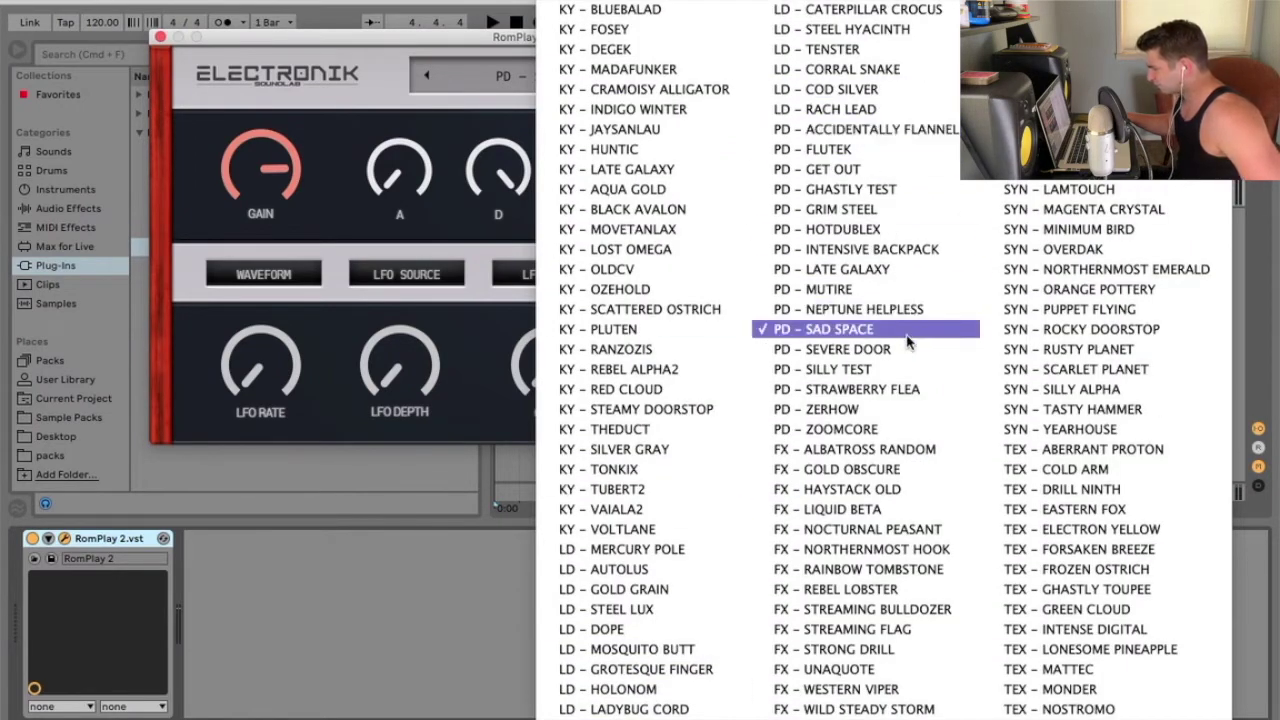
scroll(908, 342, down, 5)
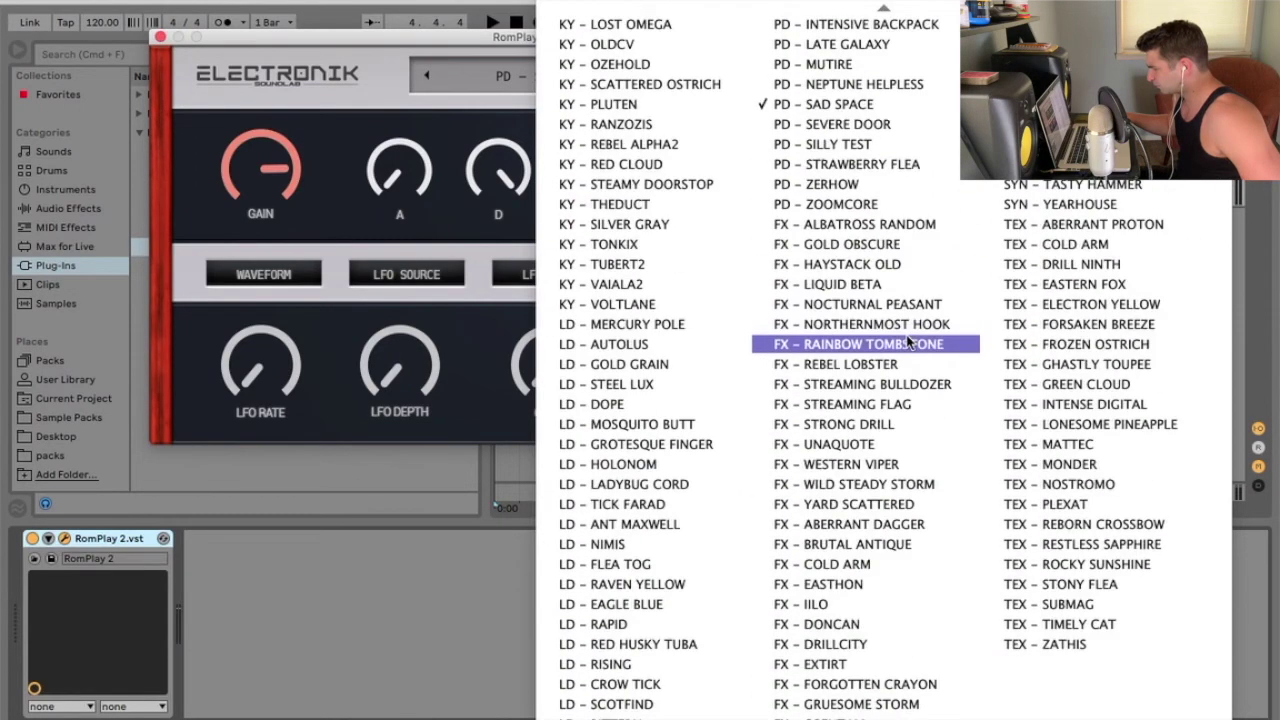
click(916, 209)
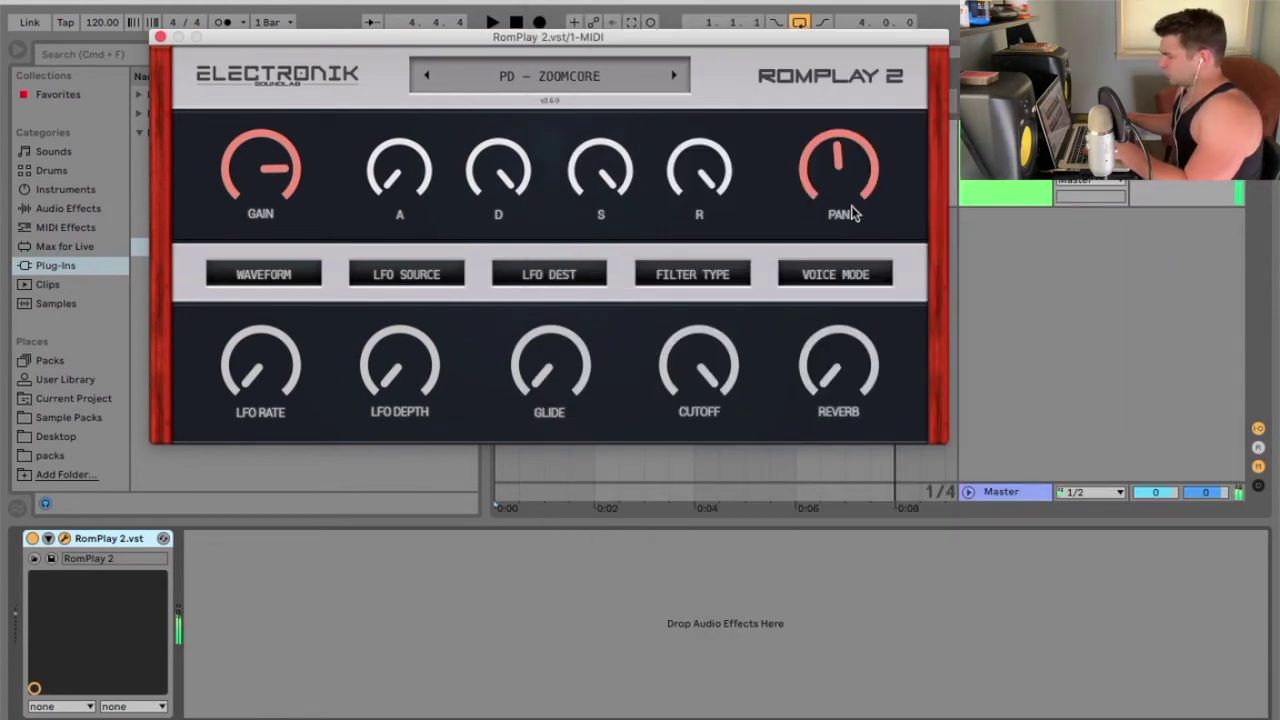
- Close the preset list without choosing a sound and shift the RomPlay 2 window further left in the workspace
click(594, 71)
scroll(720, 390, down, 10)
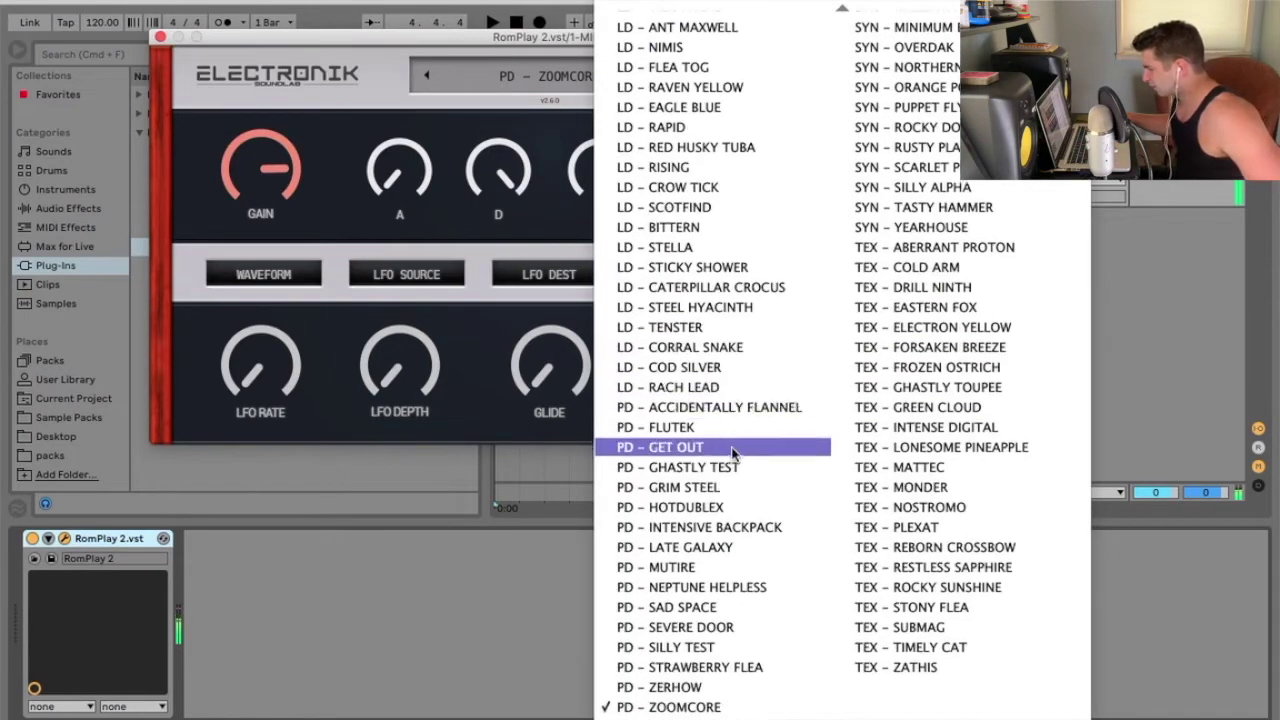
scroll(720, 300, up, 6)
click(562, 41)
drag(562, 40, 443, 14)
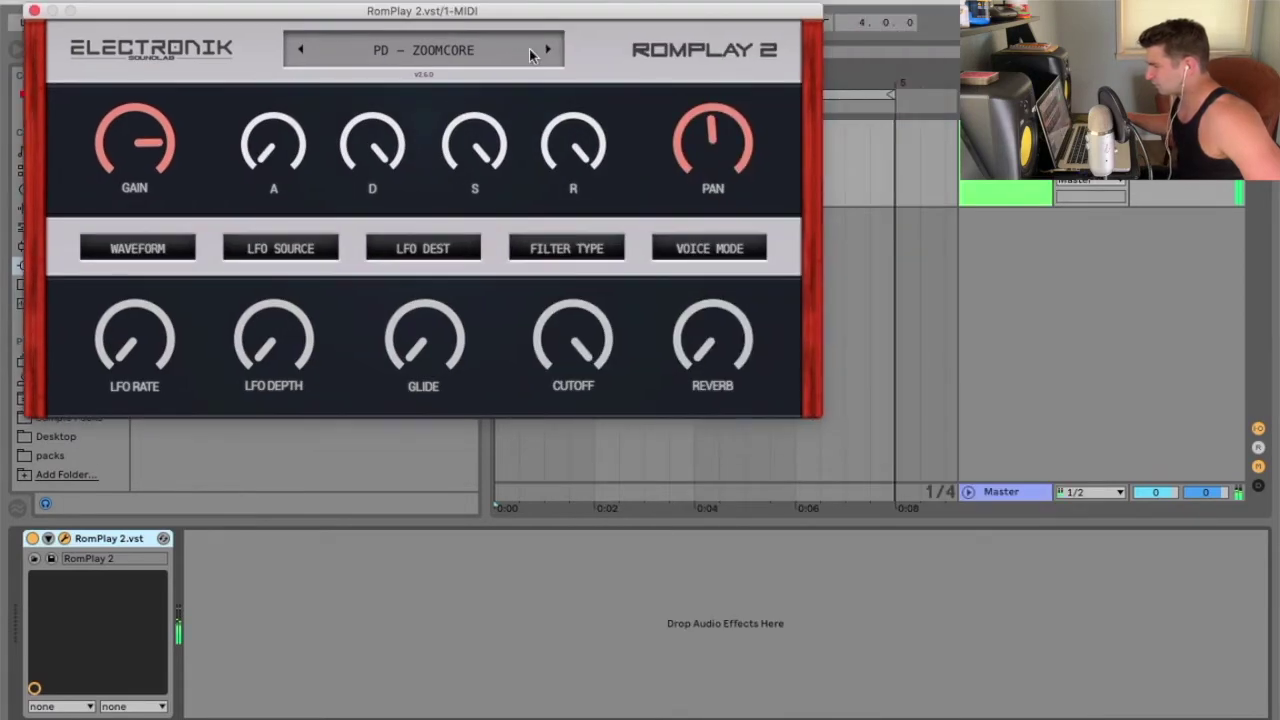
click(531, 55)
click(346, 48)
drag(364, 13, 392, 60)
click(520, 145)
click(520, 137)
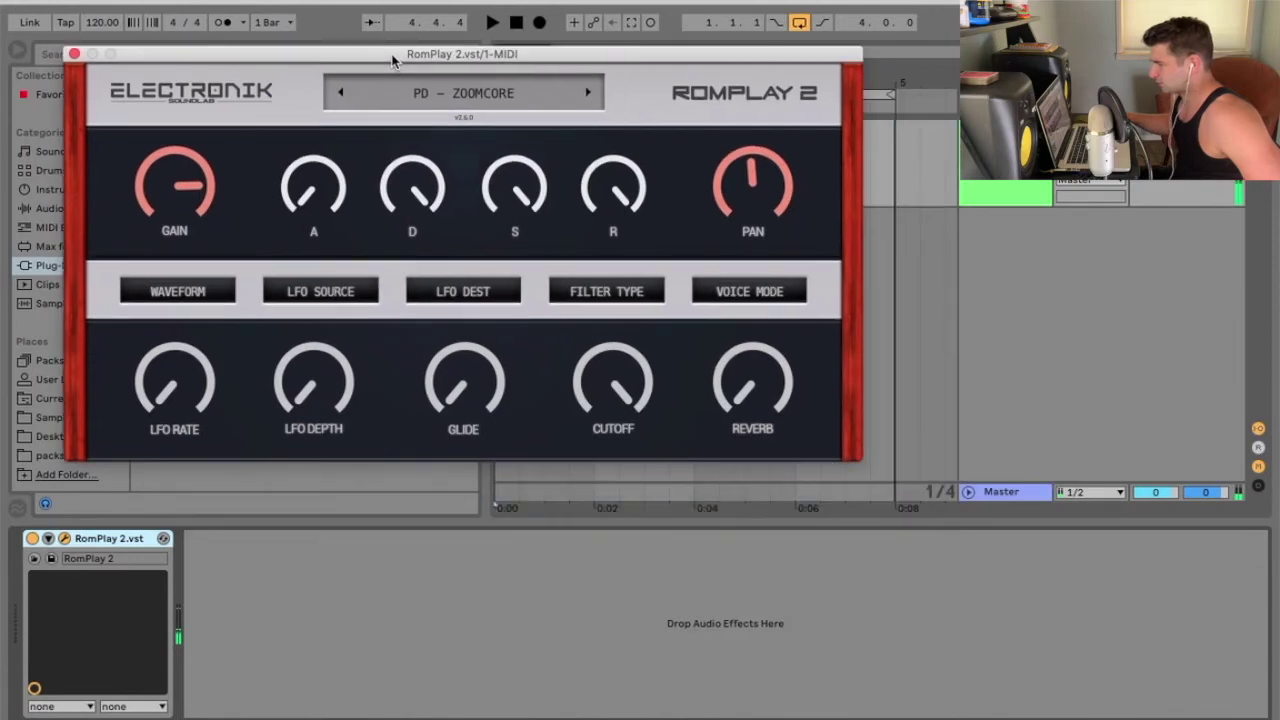
- Load the effect preset FX - LIQUID BETA and step forward through FX - NOCTURNAL PEASANT to FX - NORTHERNMOST HOOK
click(465, 91)
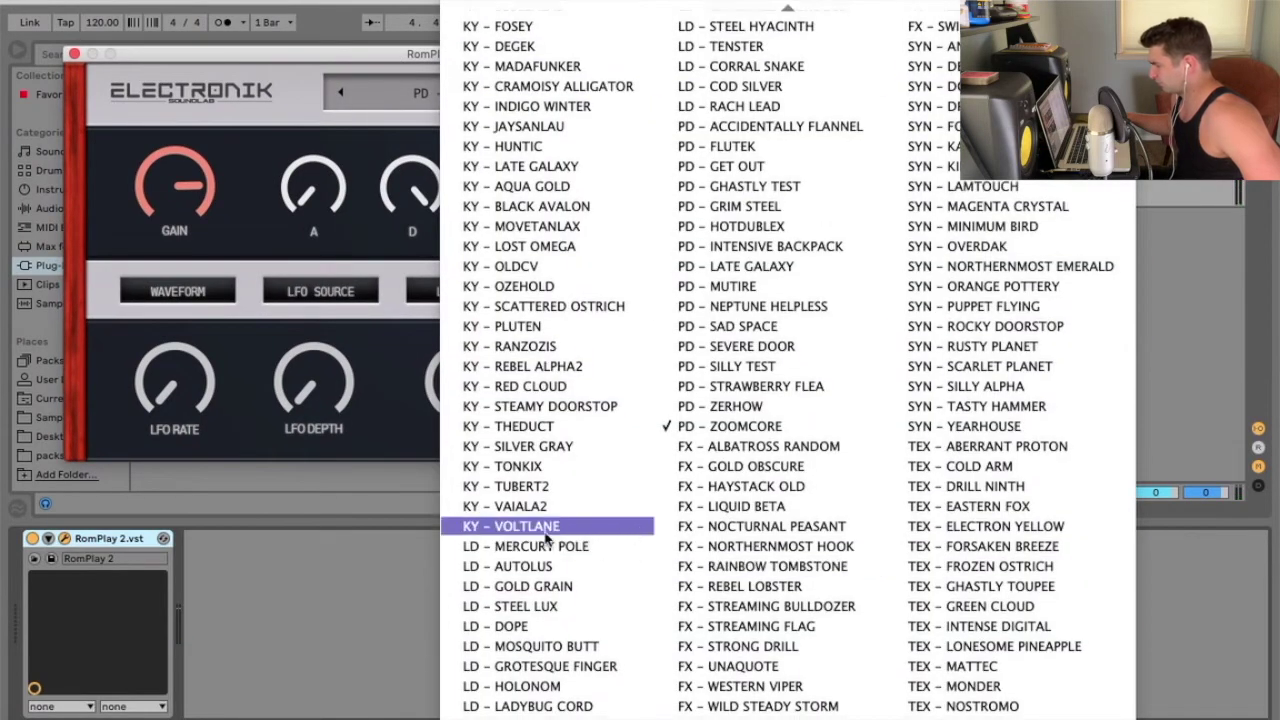
scroll(546, 539, down, 4)
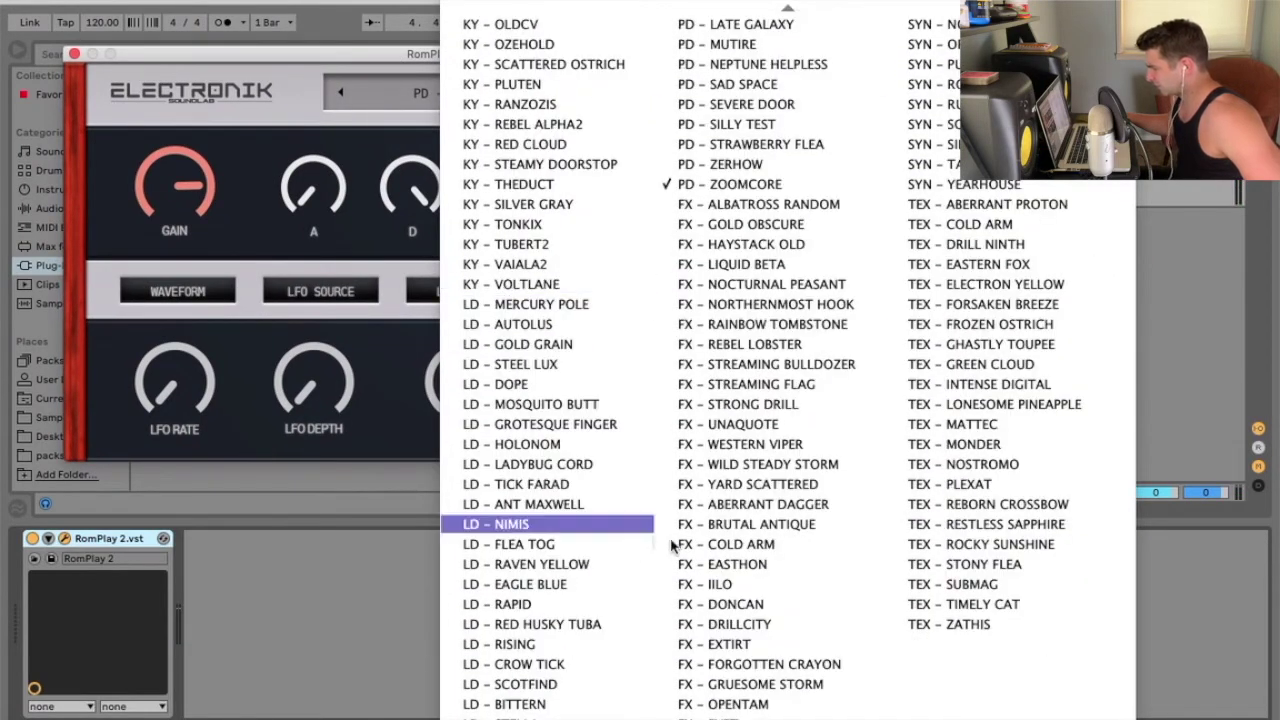
click(806, 262)
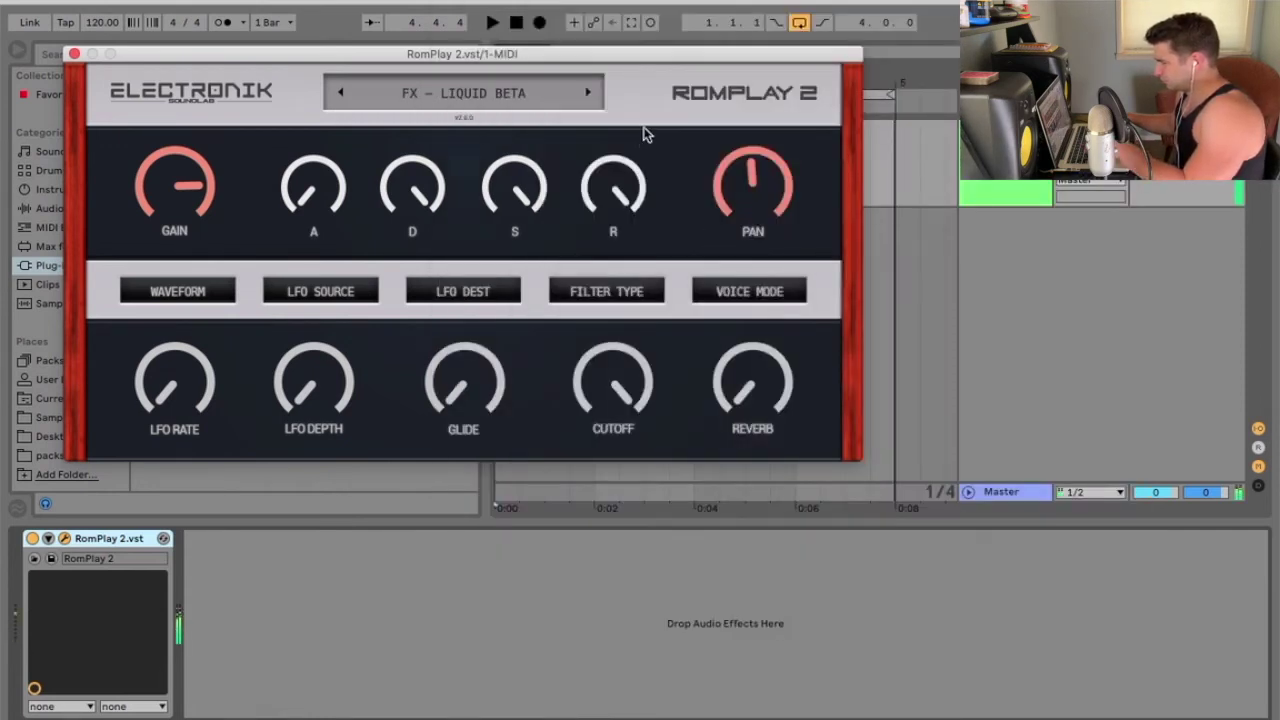
click(588, 92)
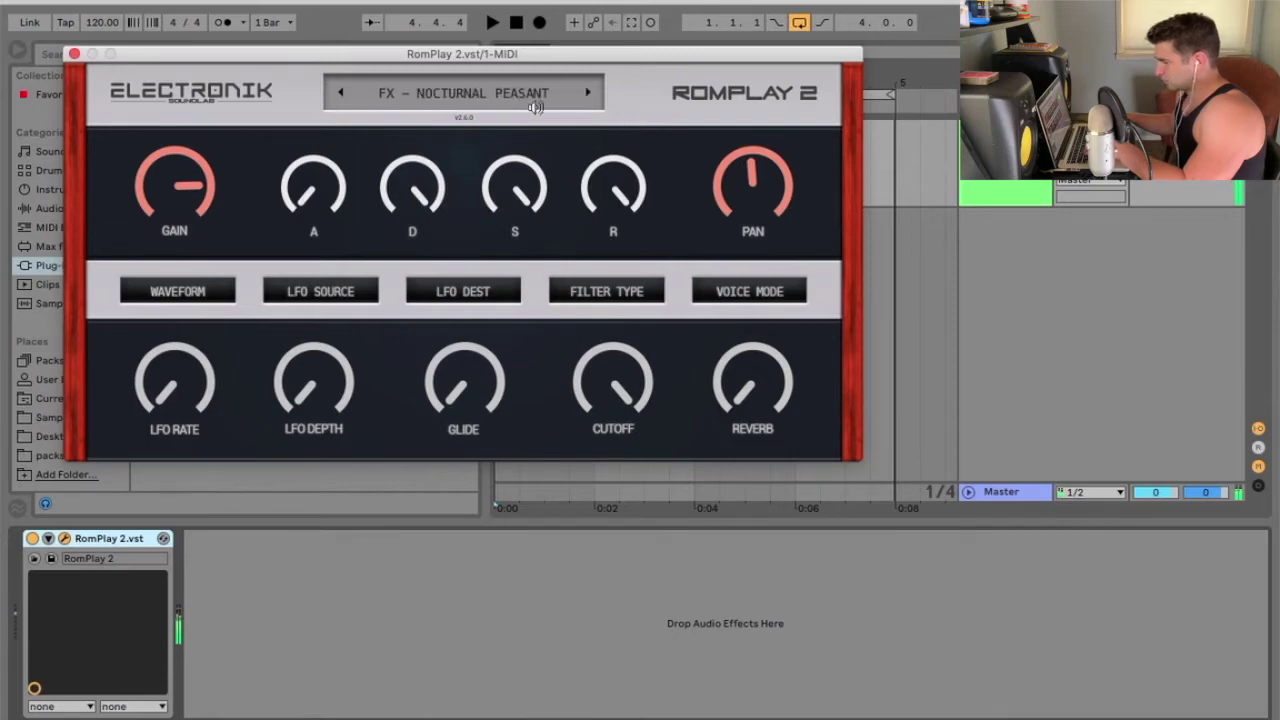
click(588, 92)
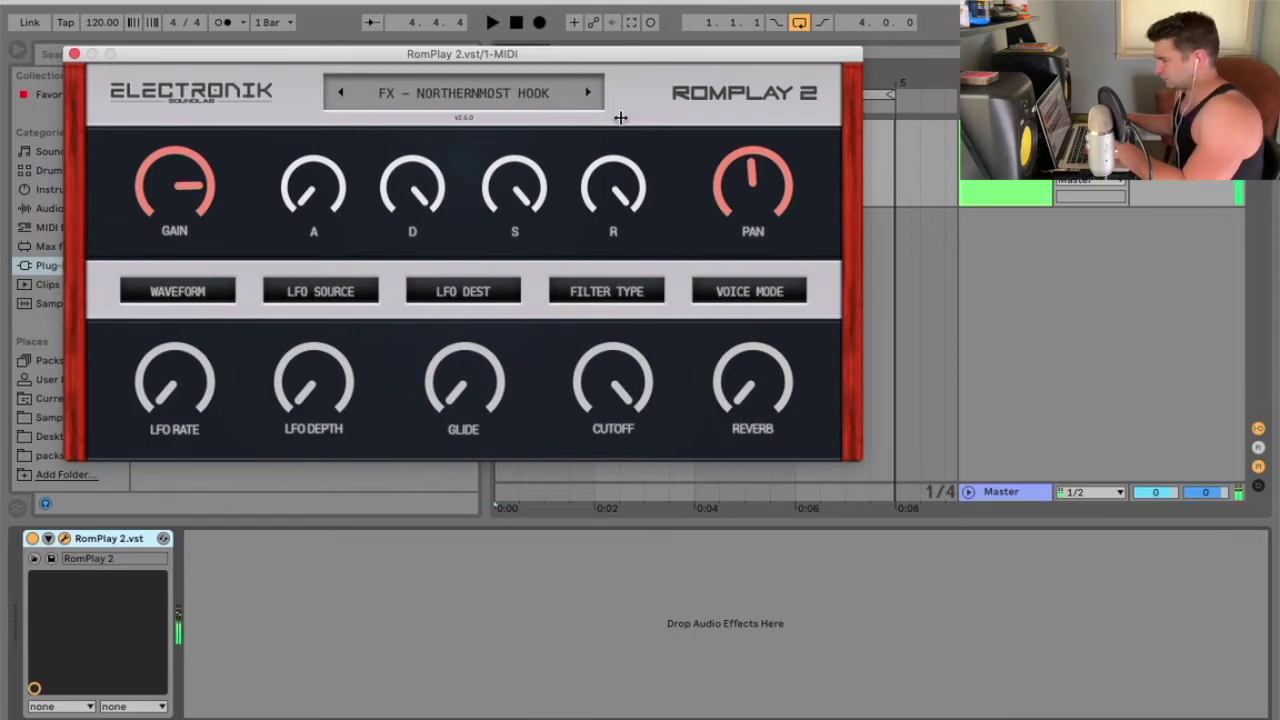
- Load the effect preset FX - STRONG DRILL
click(517, 100)
scroll(840, 504, down, 4)
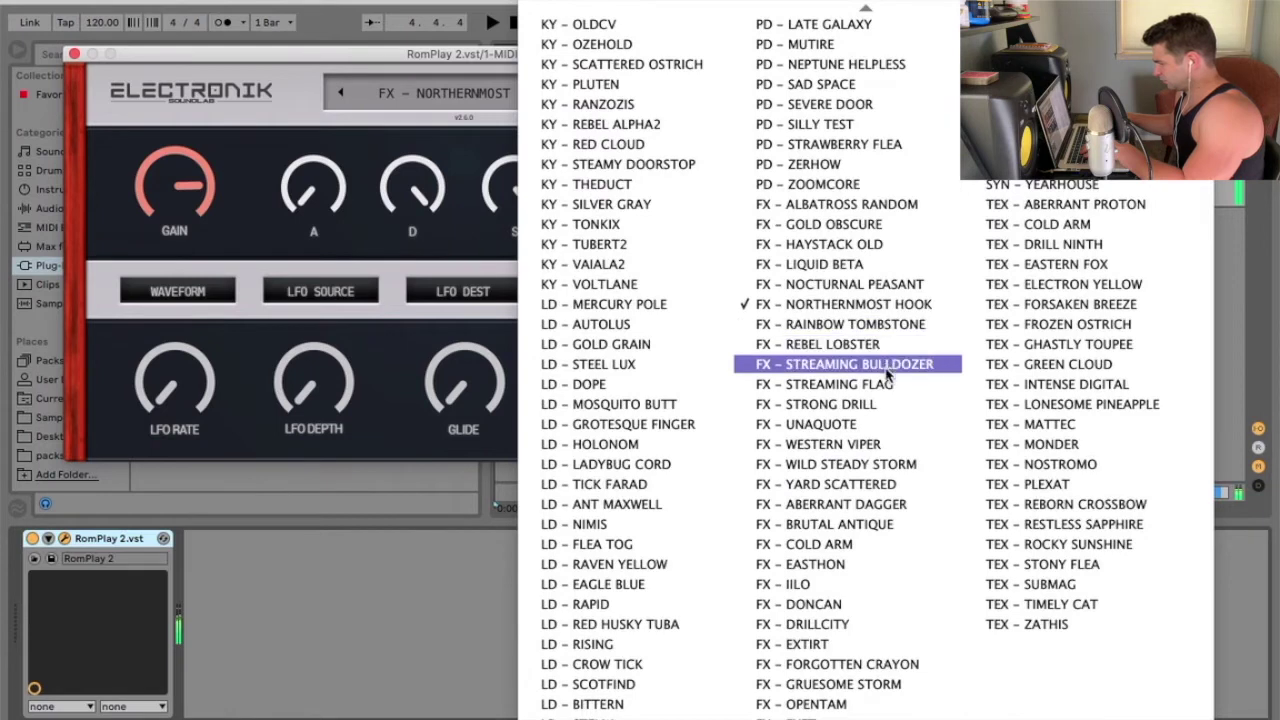
click(887, 404)
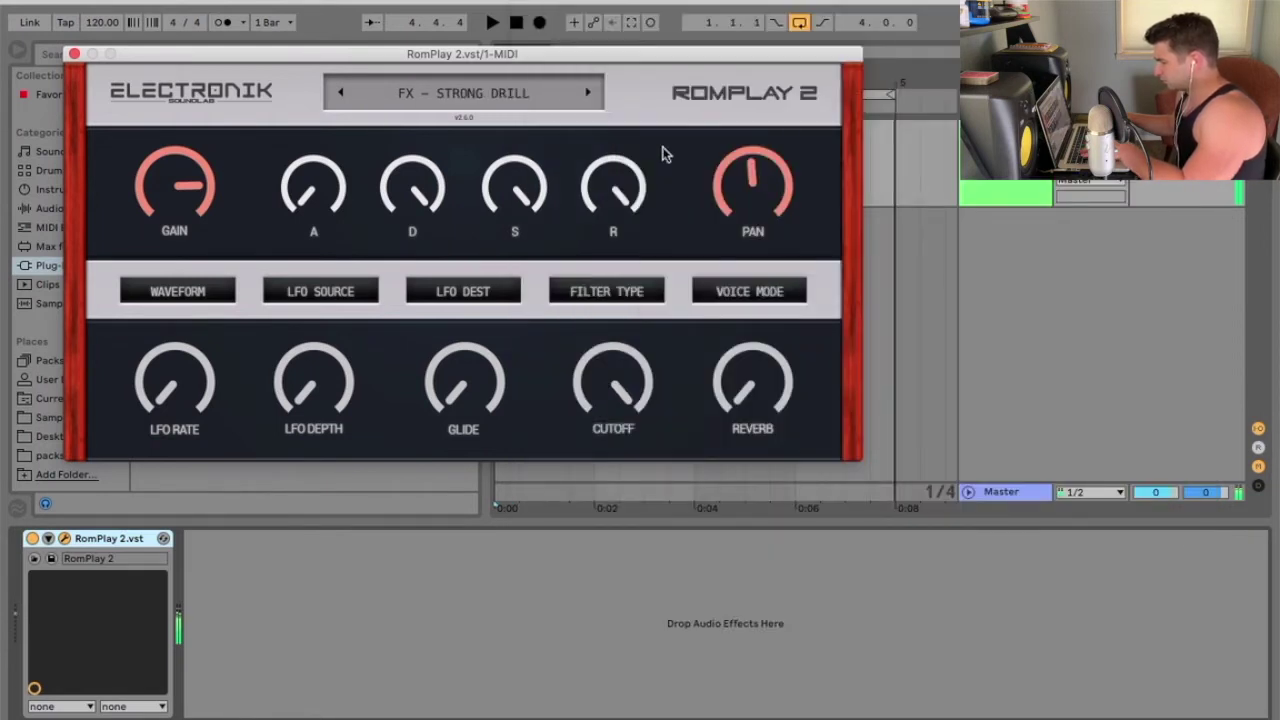
- Load the effect preset FX - DRILLCITY
click(523, 102)
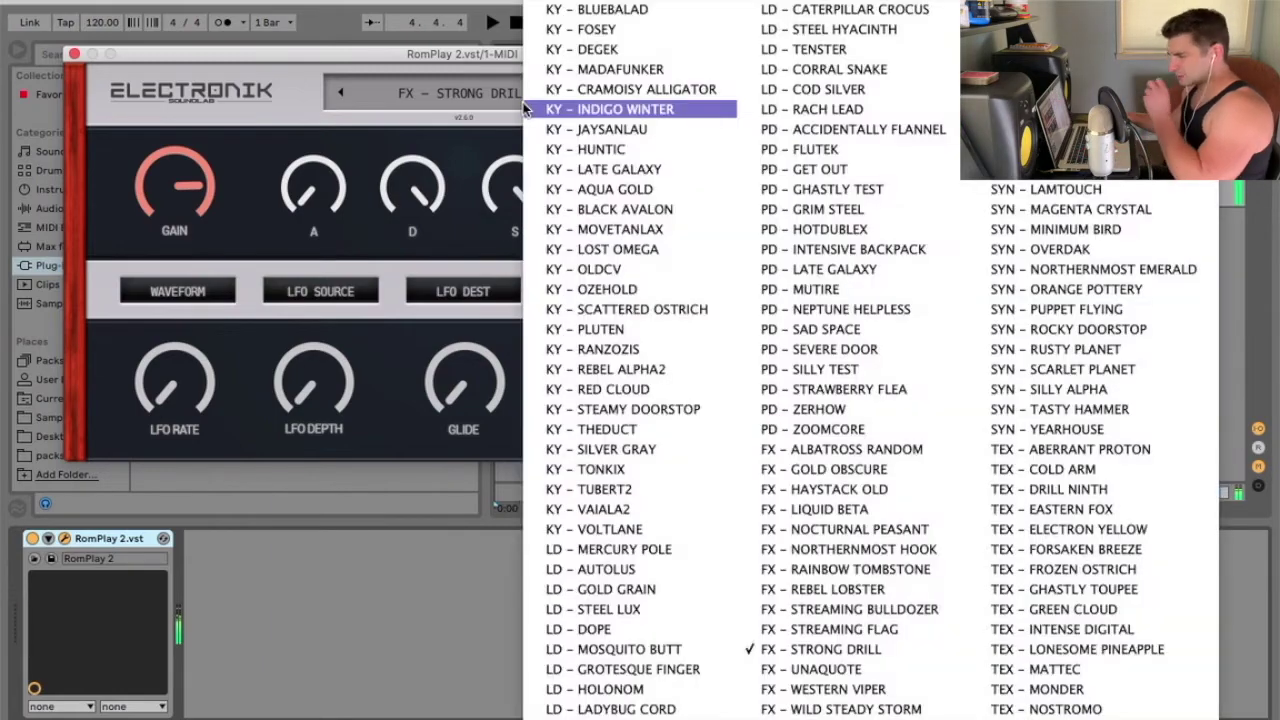
scroll(830, 510, down, 4)
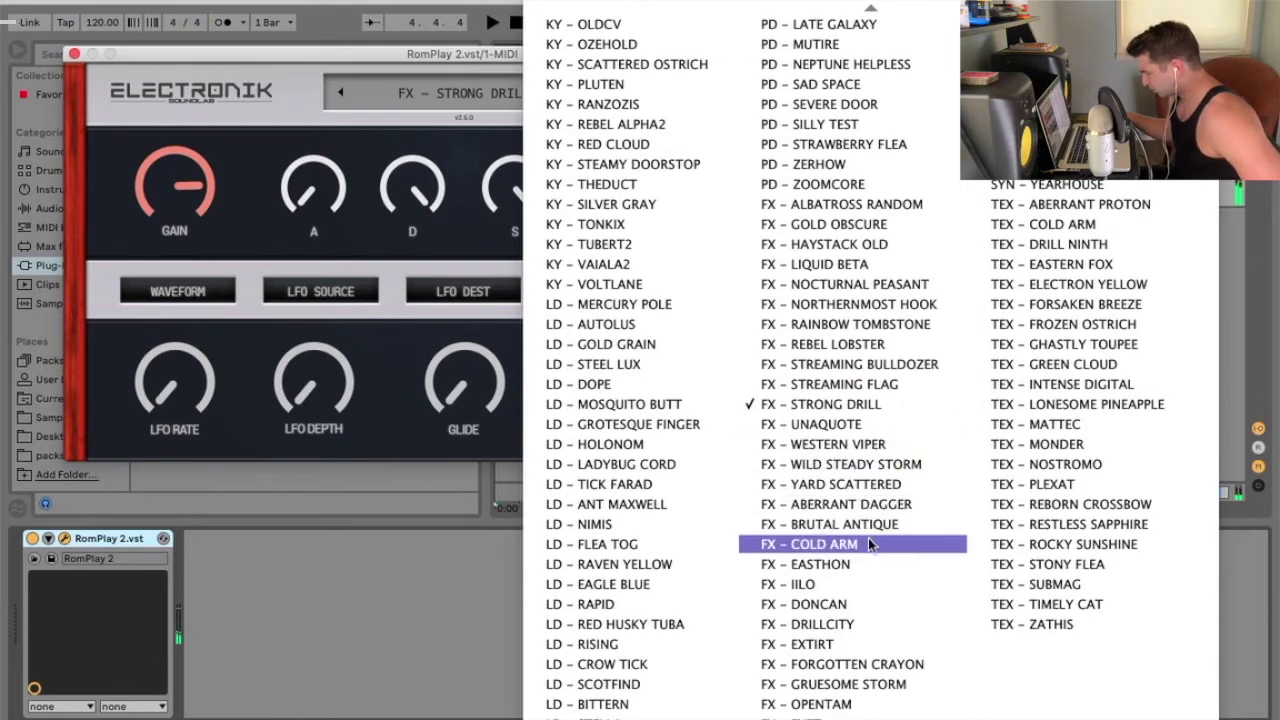
click(810, 624)
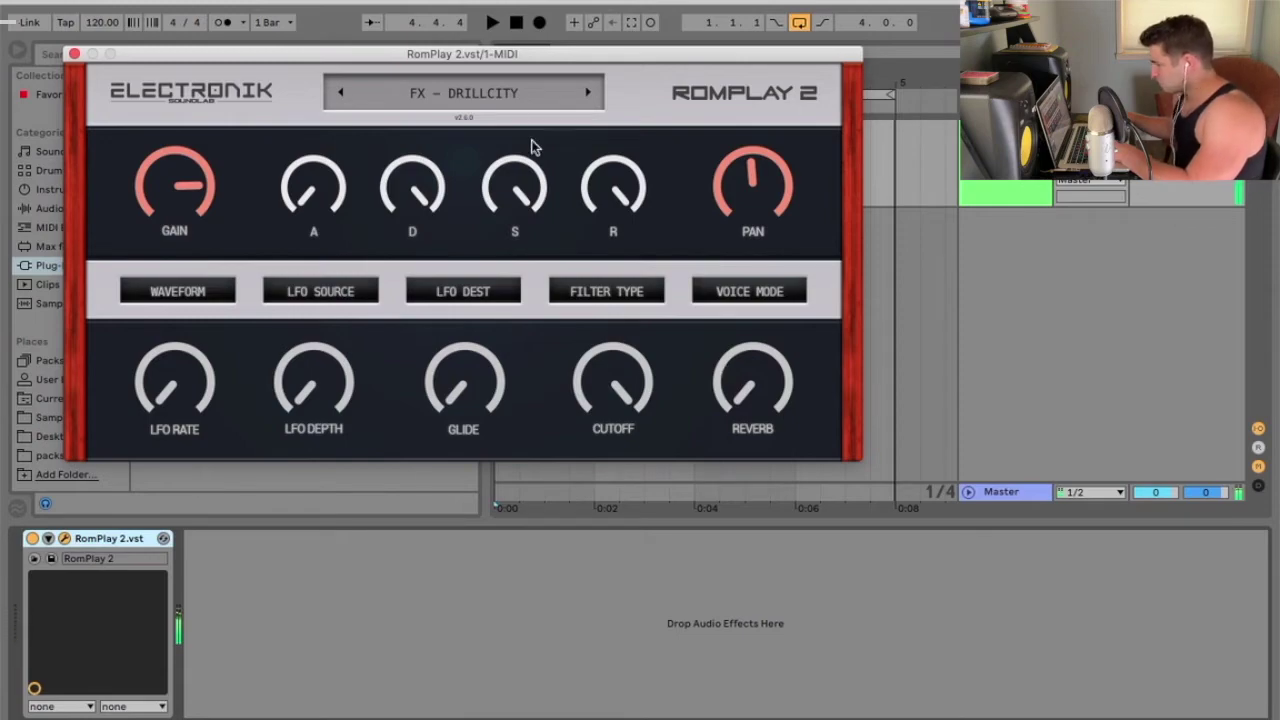
- Browse the remaining FX and TEX presets and load the synth preset SYN - ANTIQUE OUTSTANDING
click(535, 98)
scroll(880, 560, down, 5)
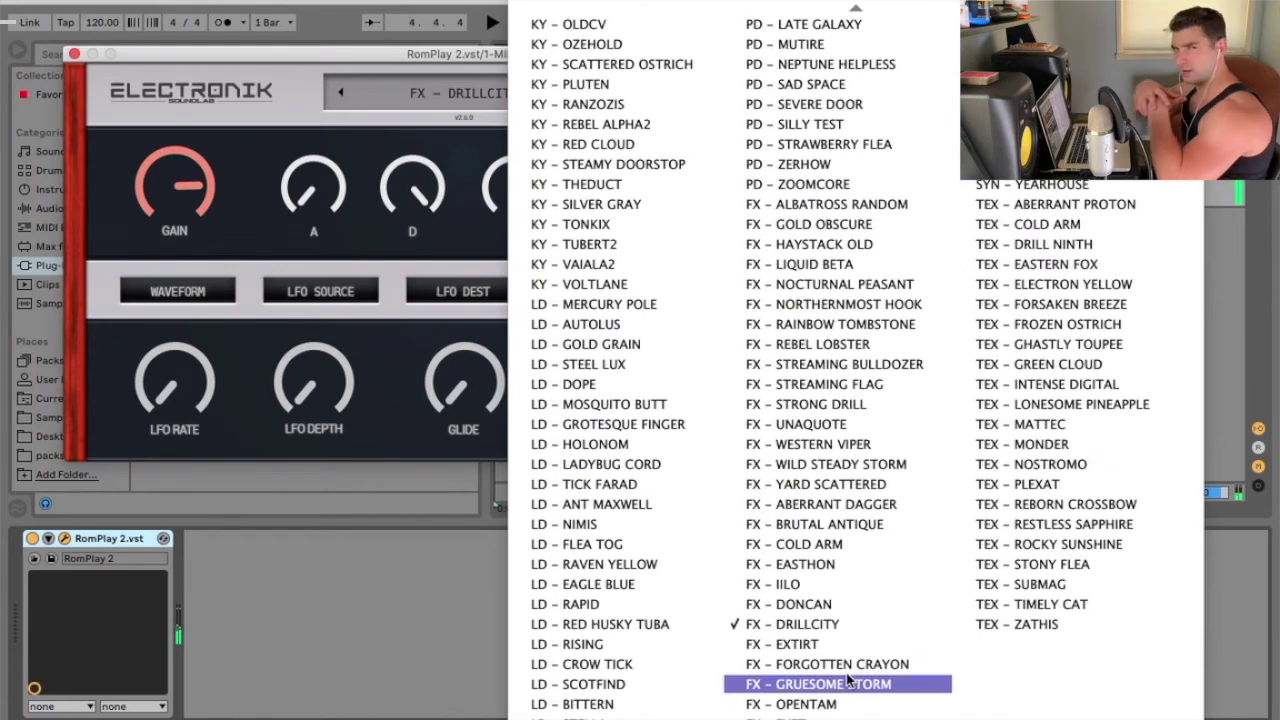
scroll(848, 680, up, 4)
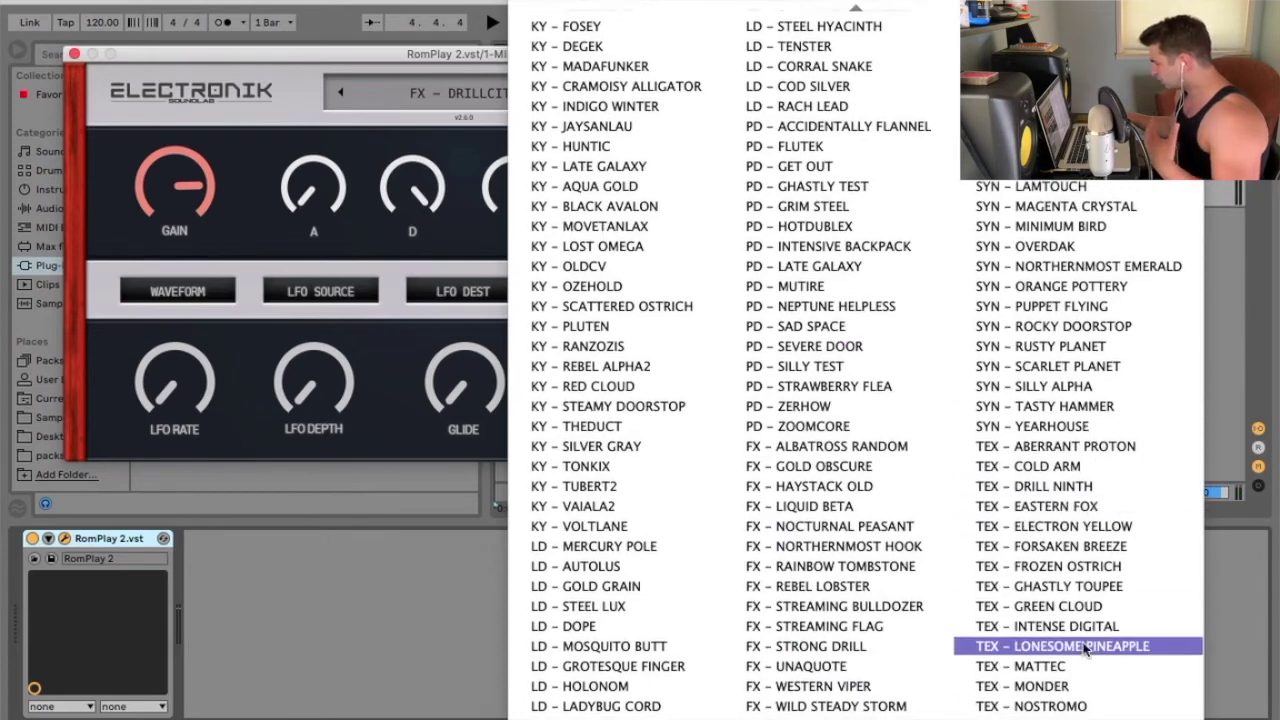
click(958, 49)
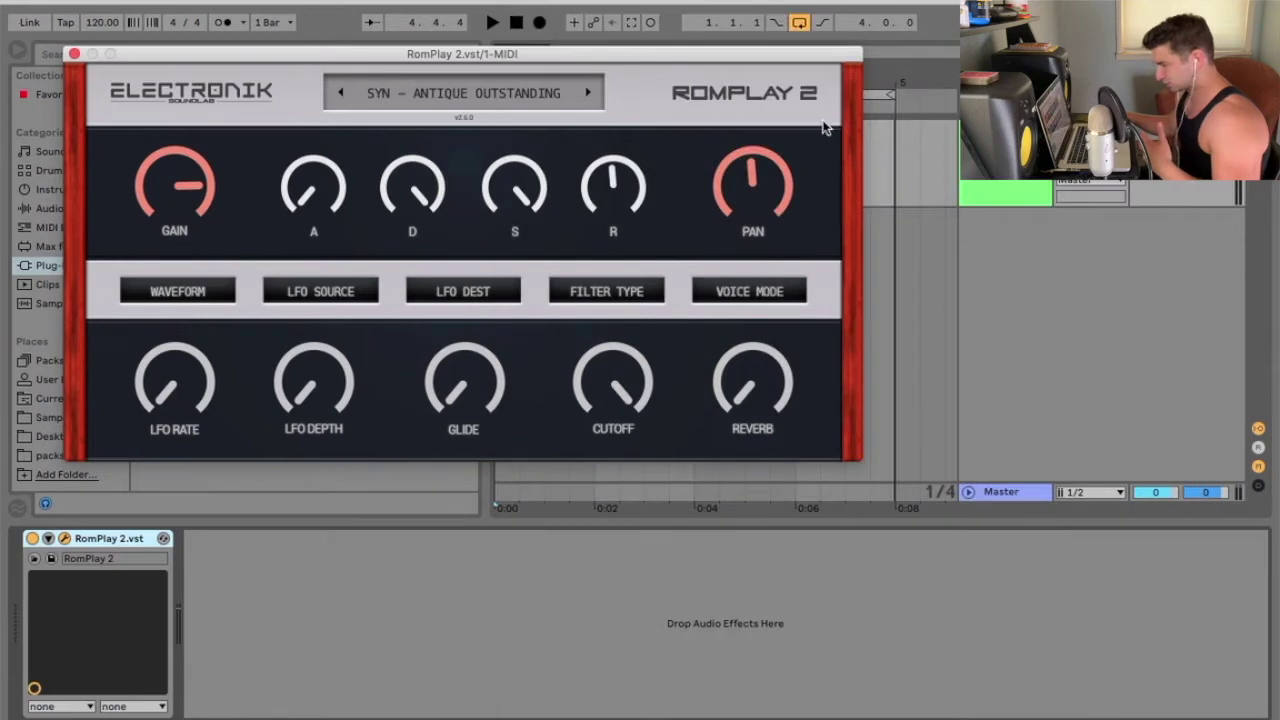
- Step forward through the synth presets SYN - DEAD STREAMING, SYN - DONTOM and SYN - DRIPPLEX
click(590, 96)
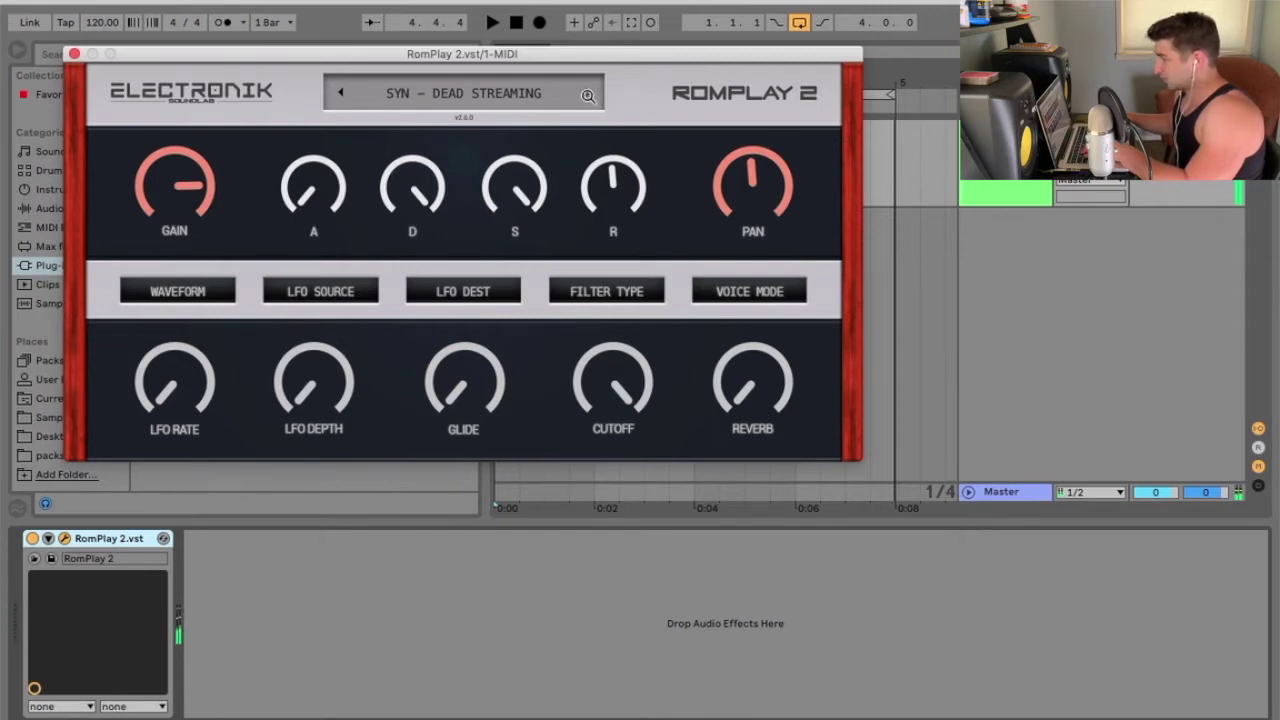
click(588, 95)
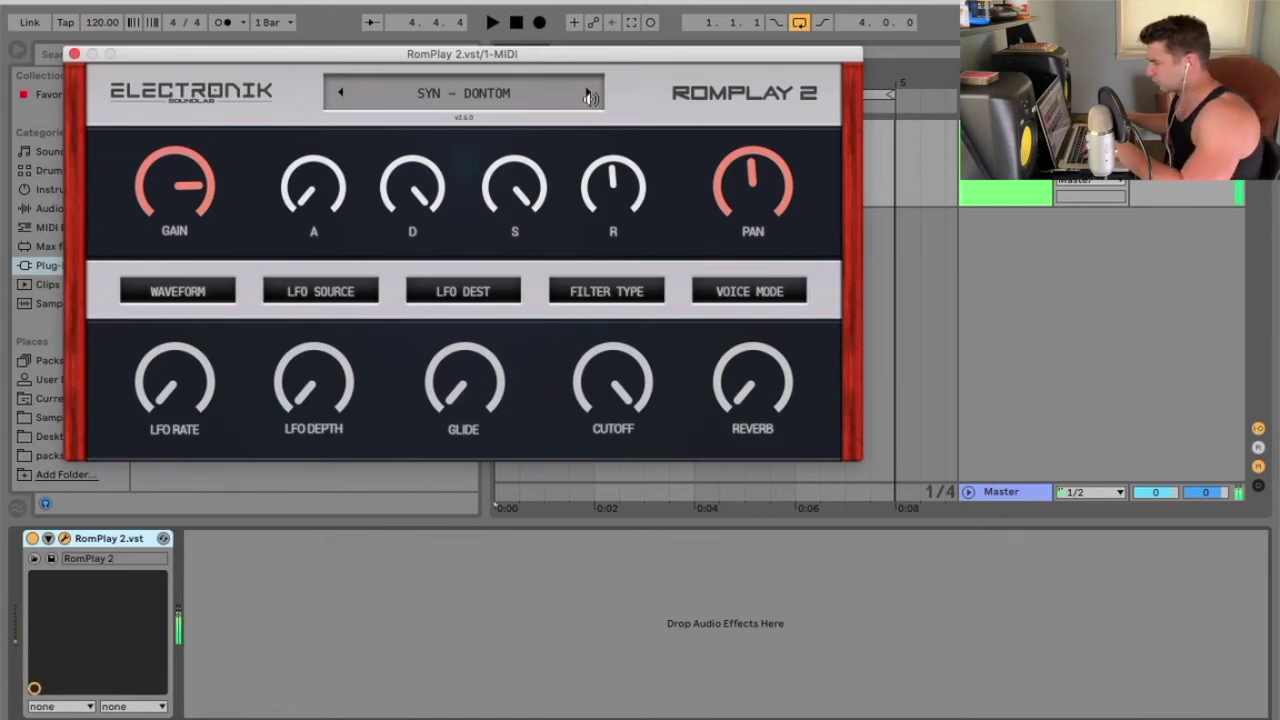
click(589, 94)
- Load the synth preset SYN - KANGAROO FORGOTTEN
click(537, 102)
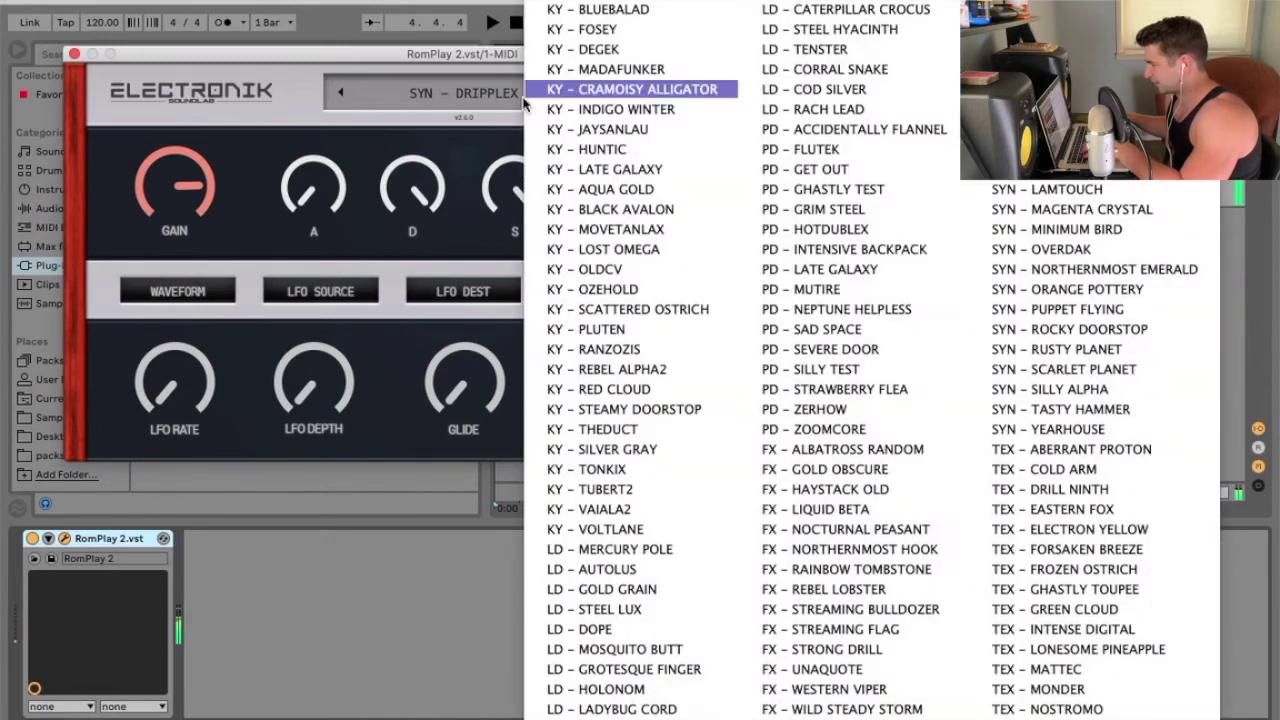
click(512, 64)
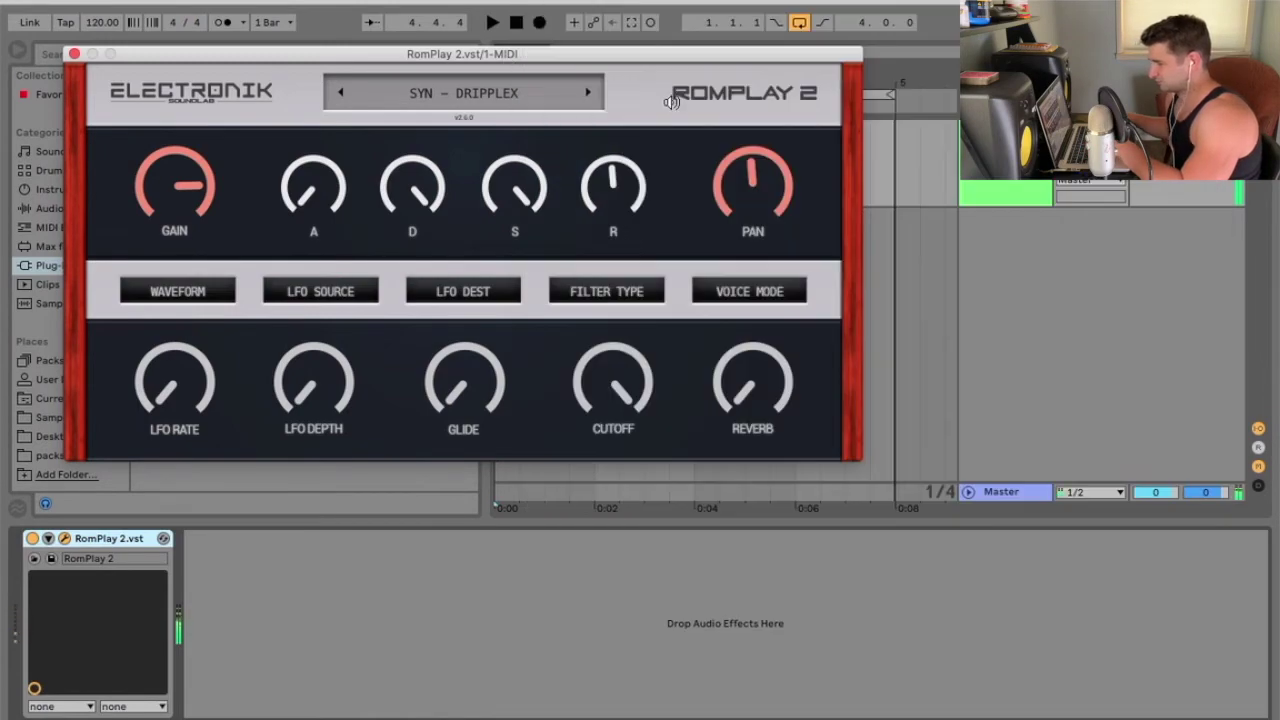
click(516, 104)
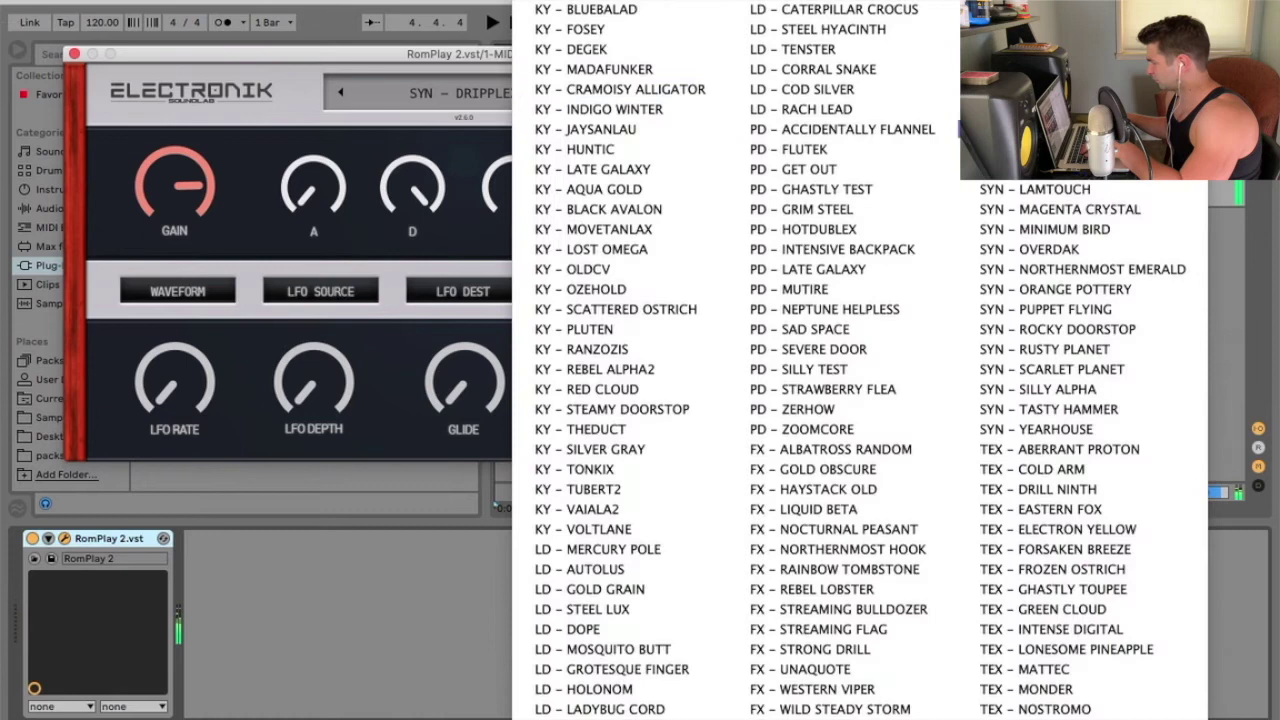
click(1050, 169)
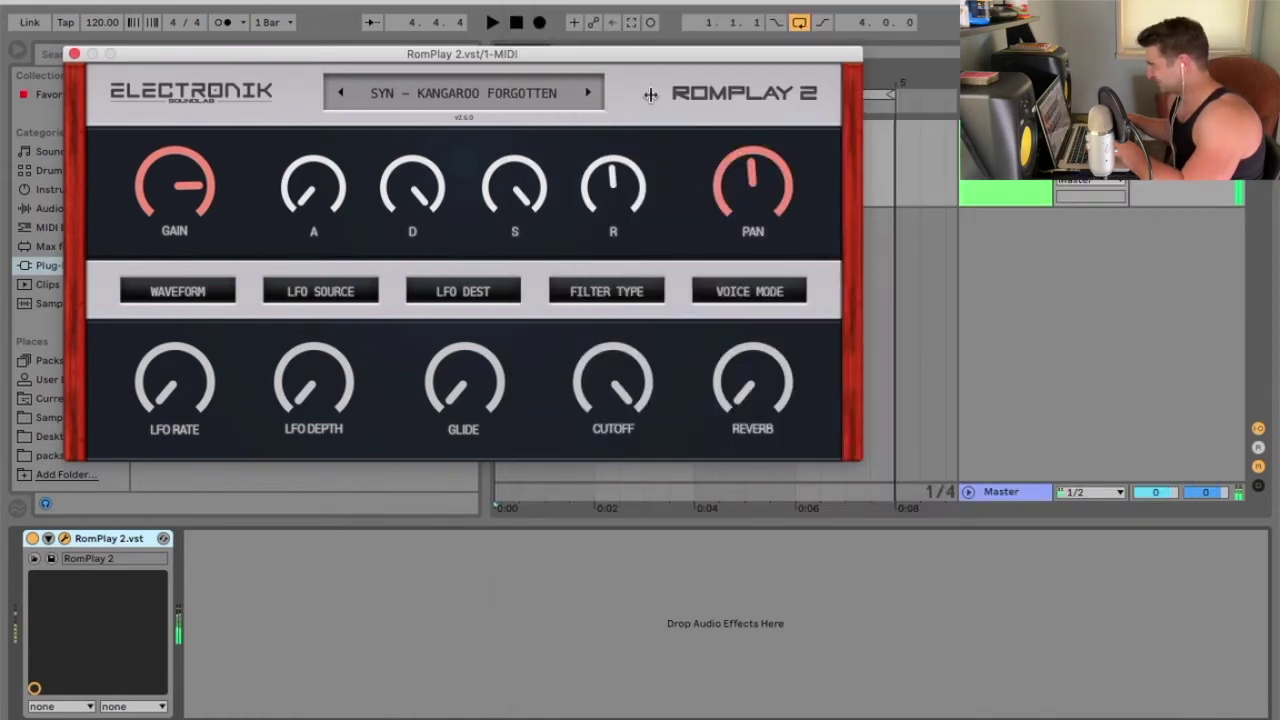
- Audition the synth presets SYN - MINIMUM BIRD and SYN - ORANGE POTTERY, leaving SYN - ORANGE POTTERY loaded
click(483, 90)
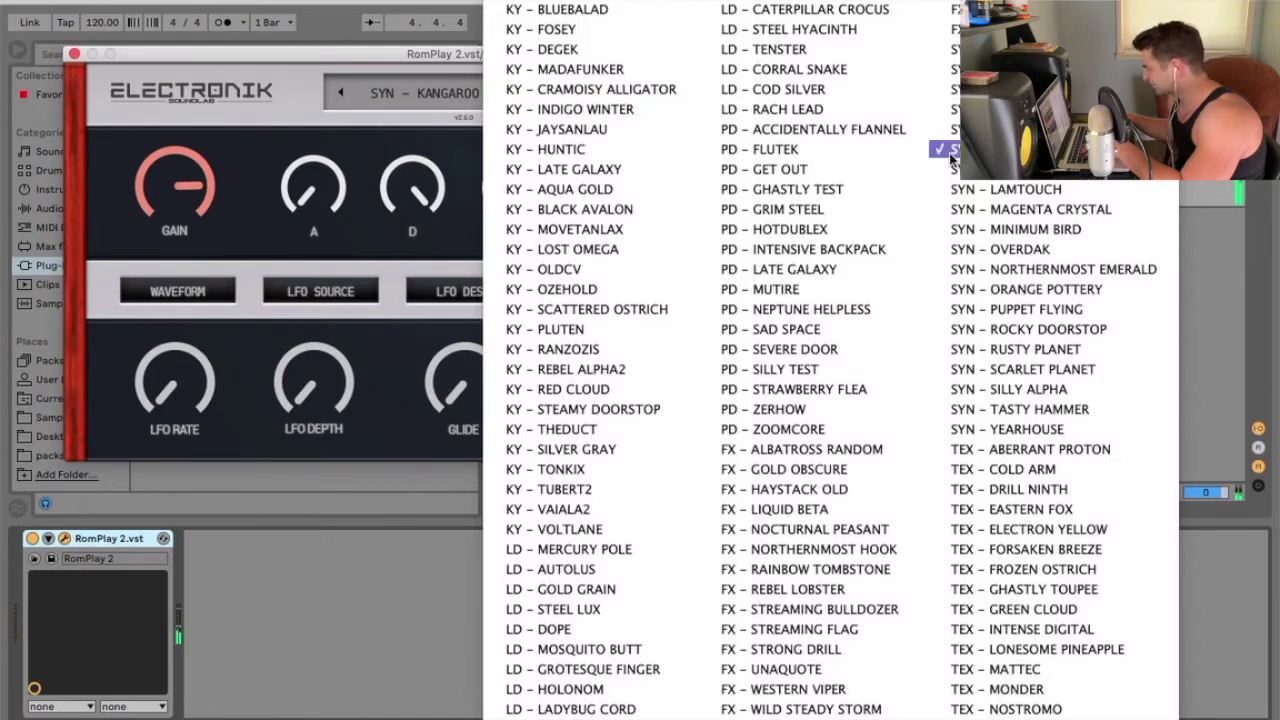
click(1030, 229)
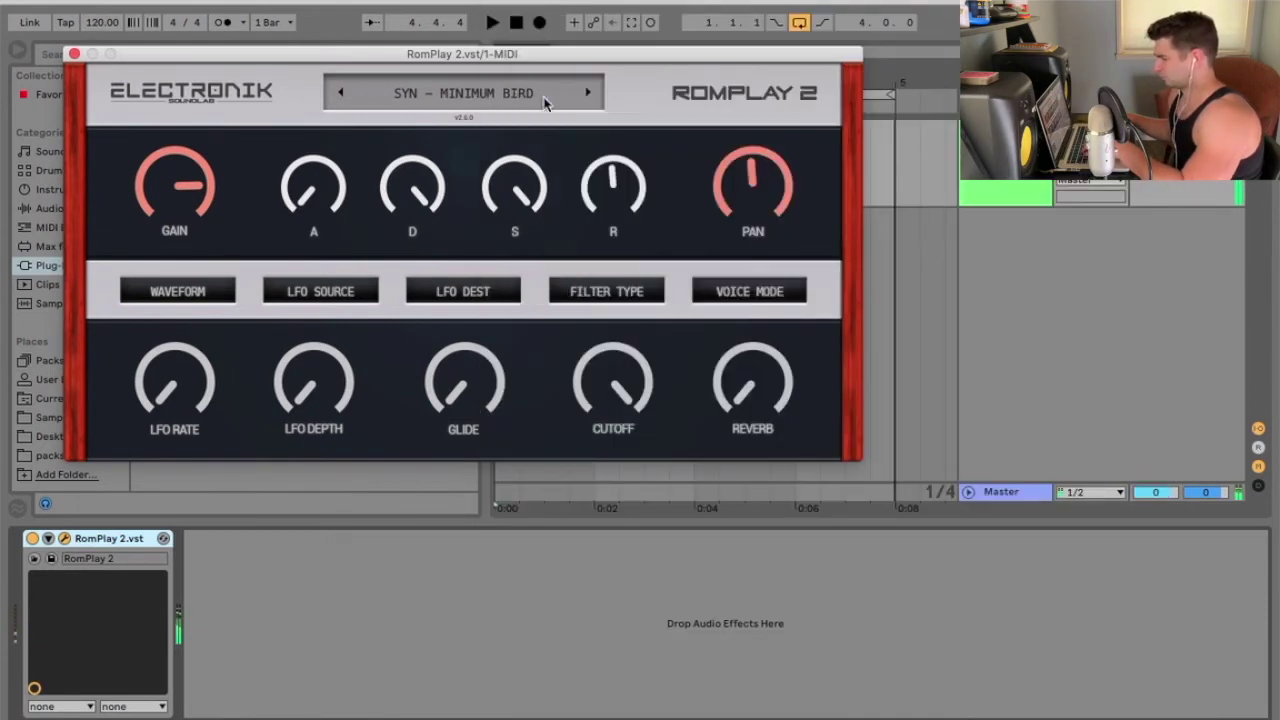
click(547, 102)
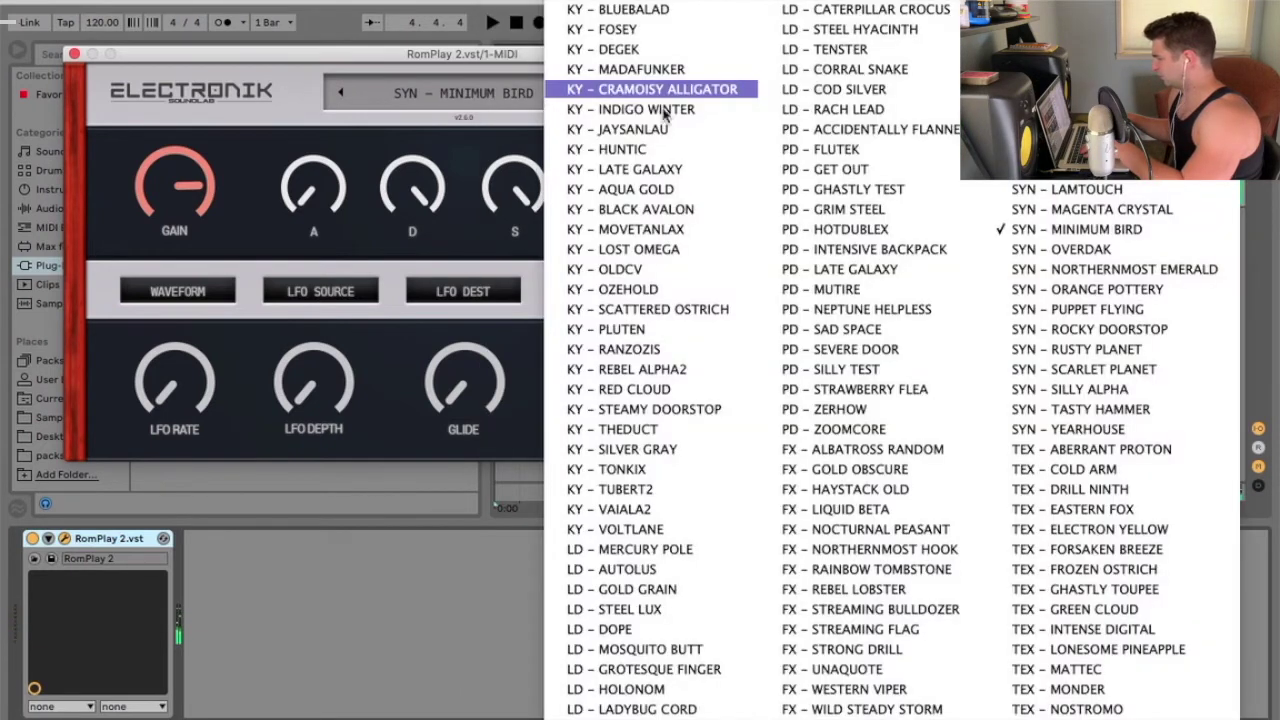
click(1089, 292)
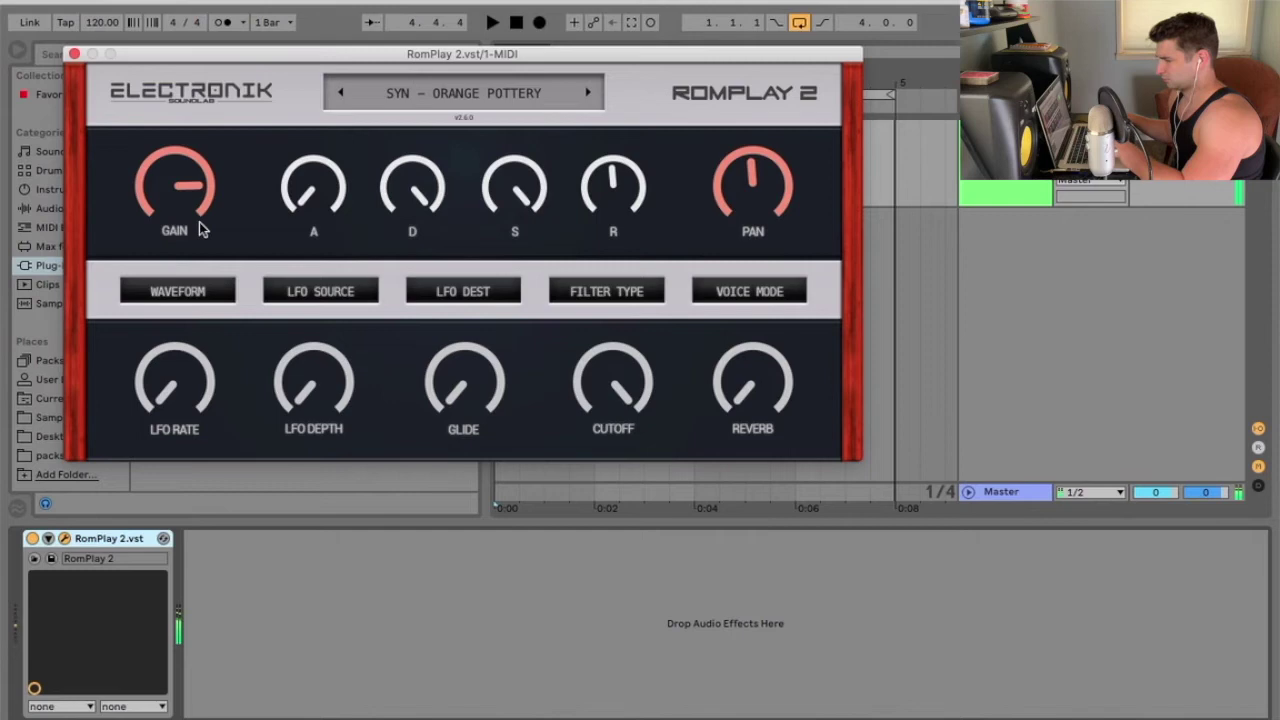
- Try other waveform options and go through the LFO source and LFO destination choices
click(180, 288)
click(185, 380)
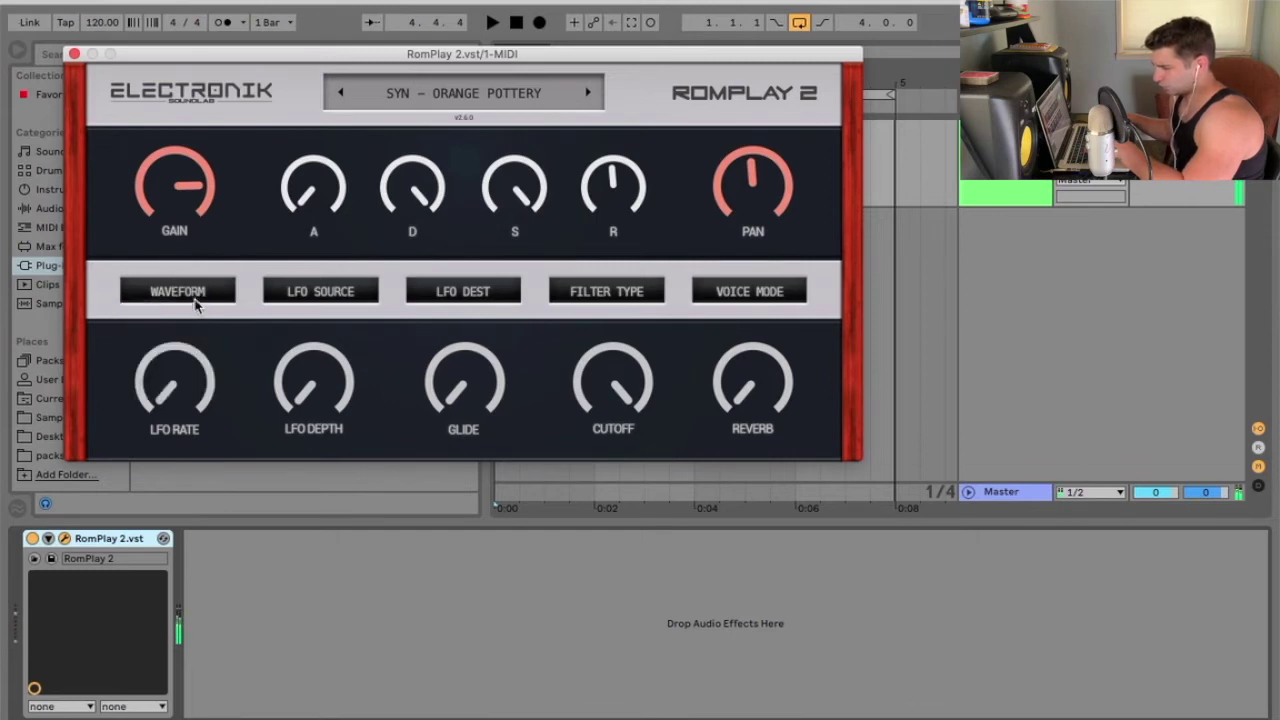
click(195, 298)
click(196, 310)
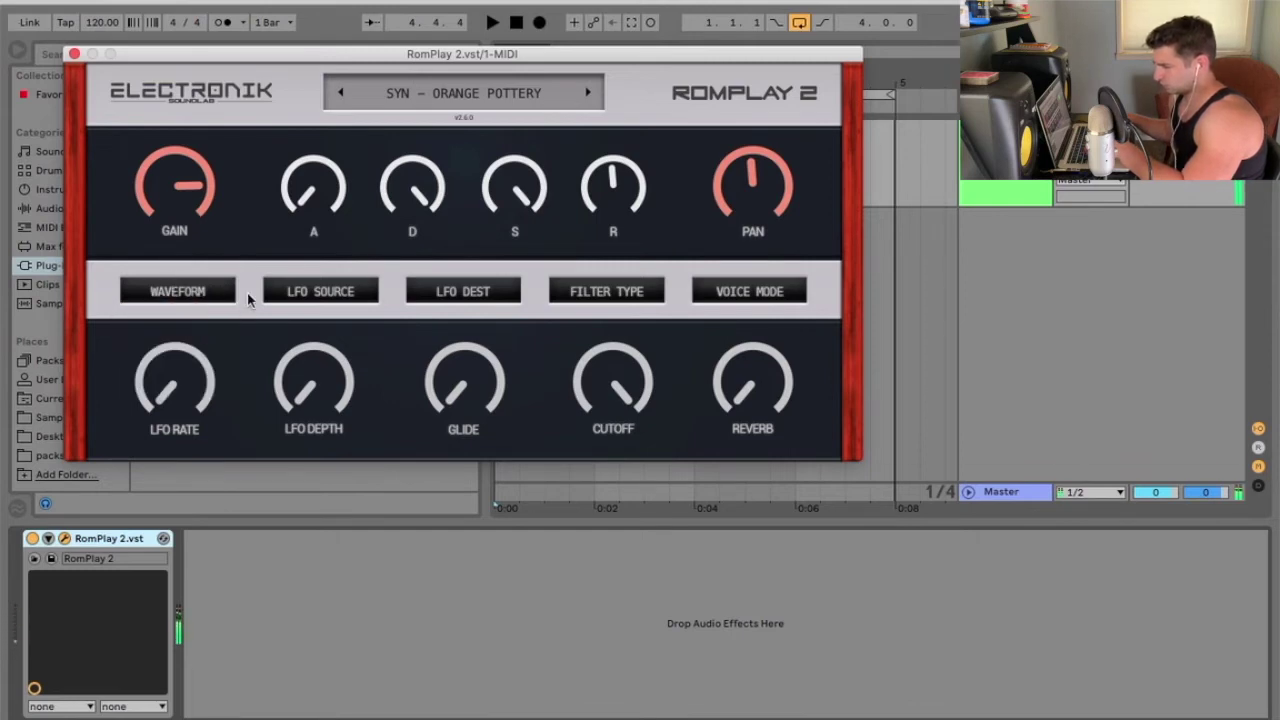
click(316, 294)
click(455, 298)
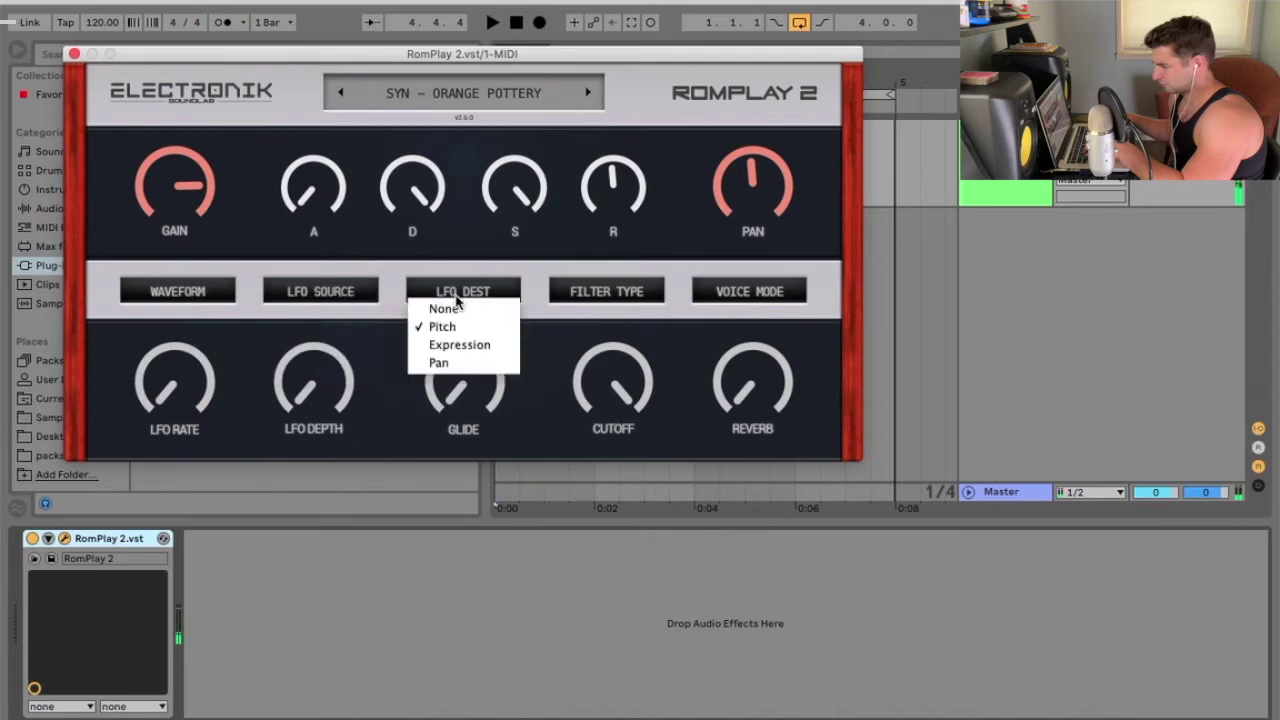
click(425, 308)
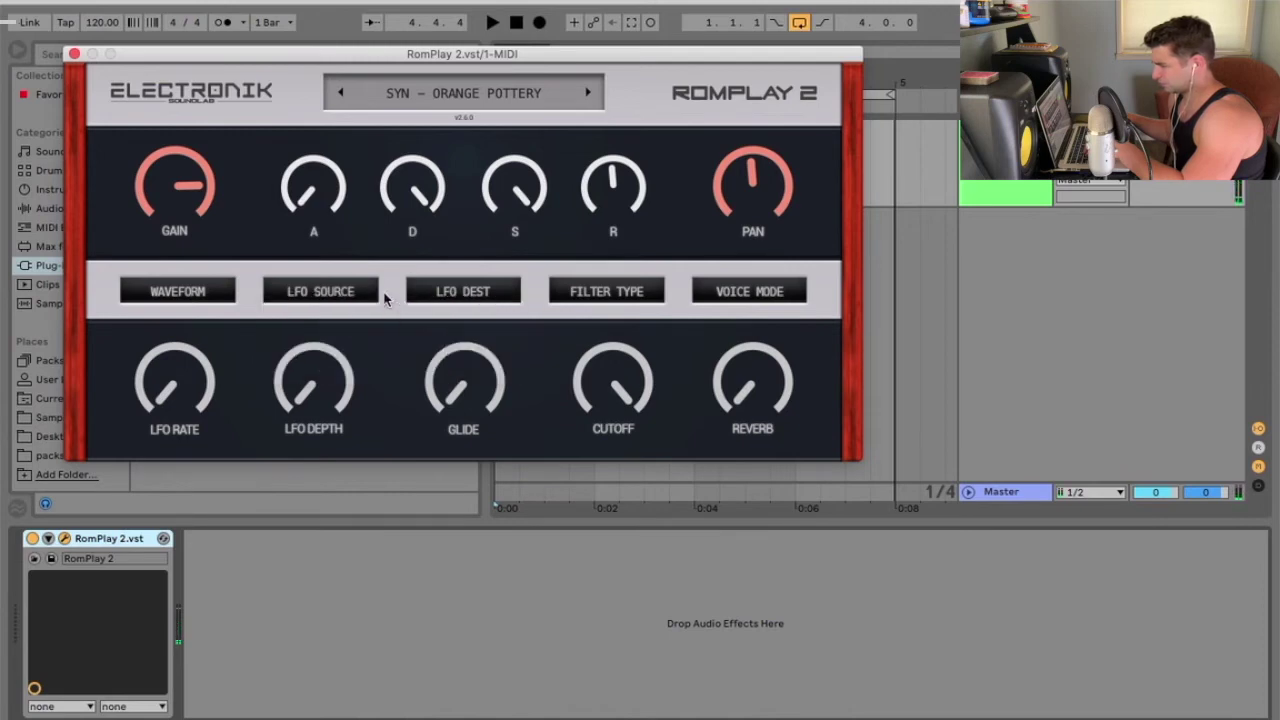
- Sweep the LFO rate, LFO depth and cutoff controls to hear their effect on the sound
drag(180, 391, 190, 240)
drag(307, 404, 313, 183)
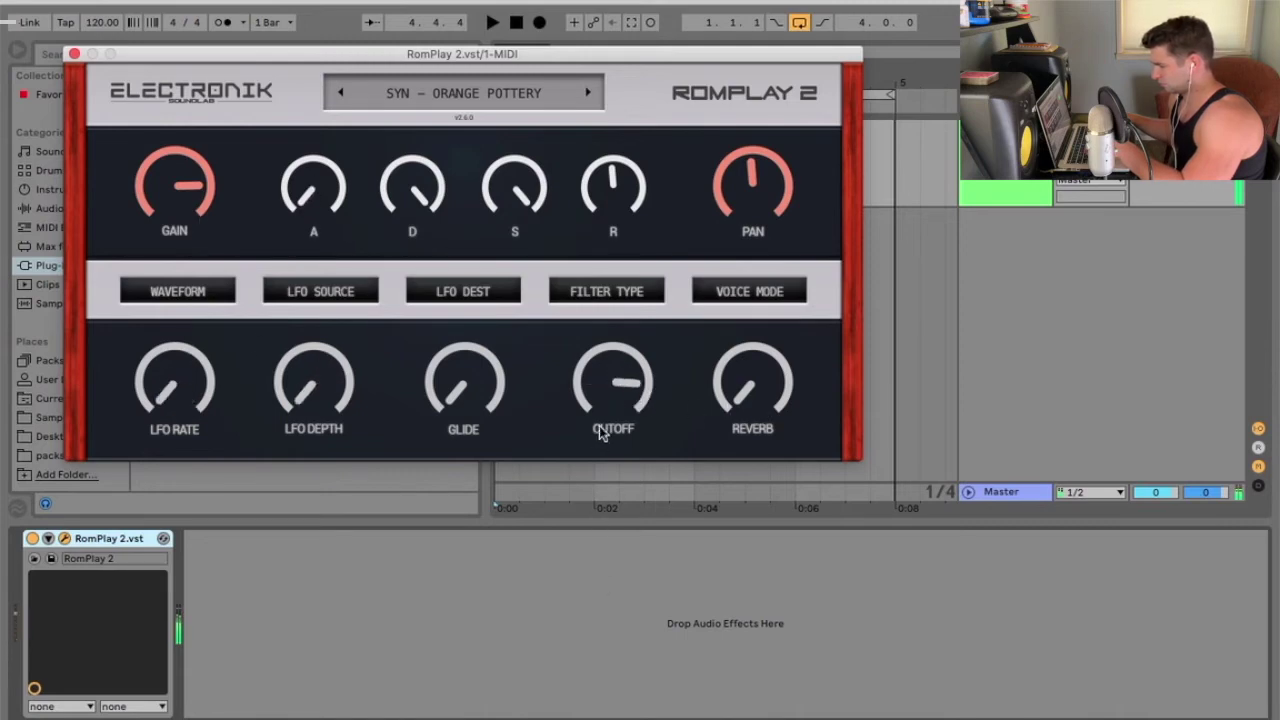
drag(600, 432, 598, 380)
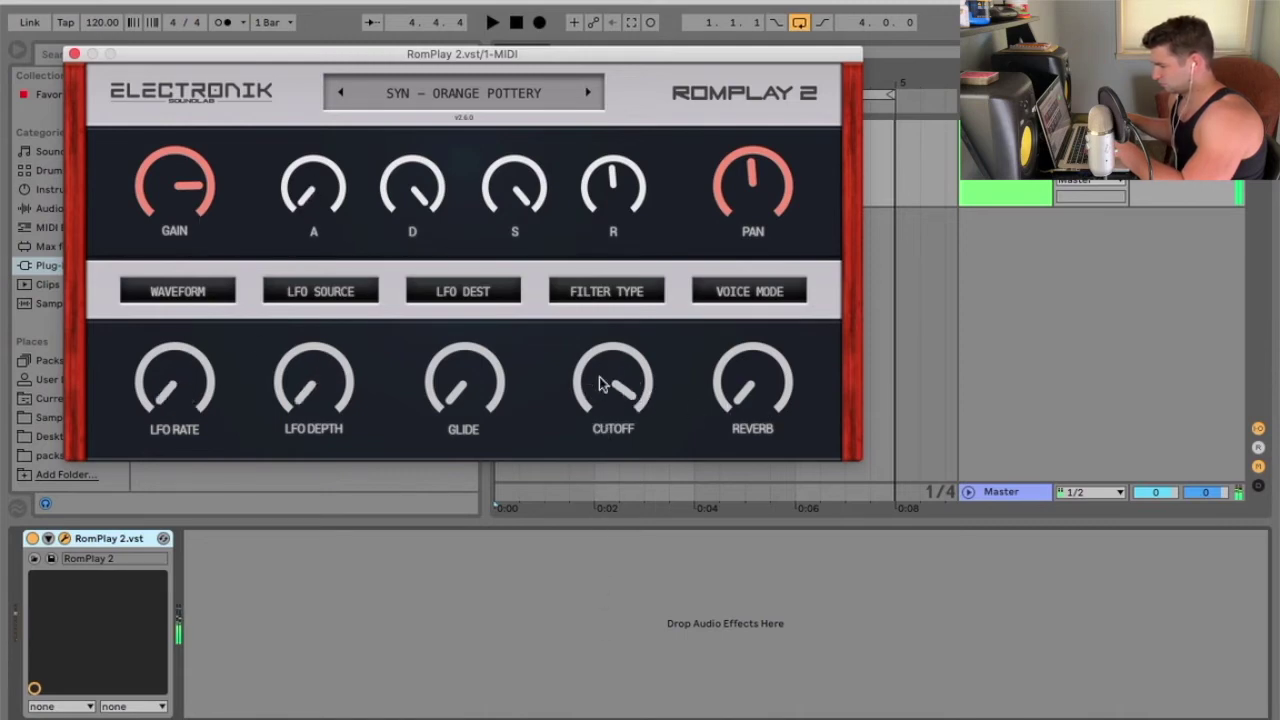
- Switch between several waveform options for the SYN - ORANGE POTTERY preset and check the LFO source choices
click(178, 296)
click(182, 312)
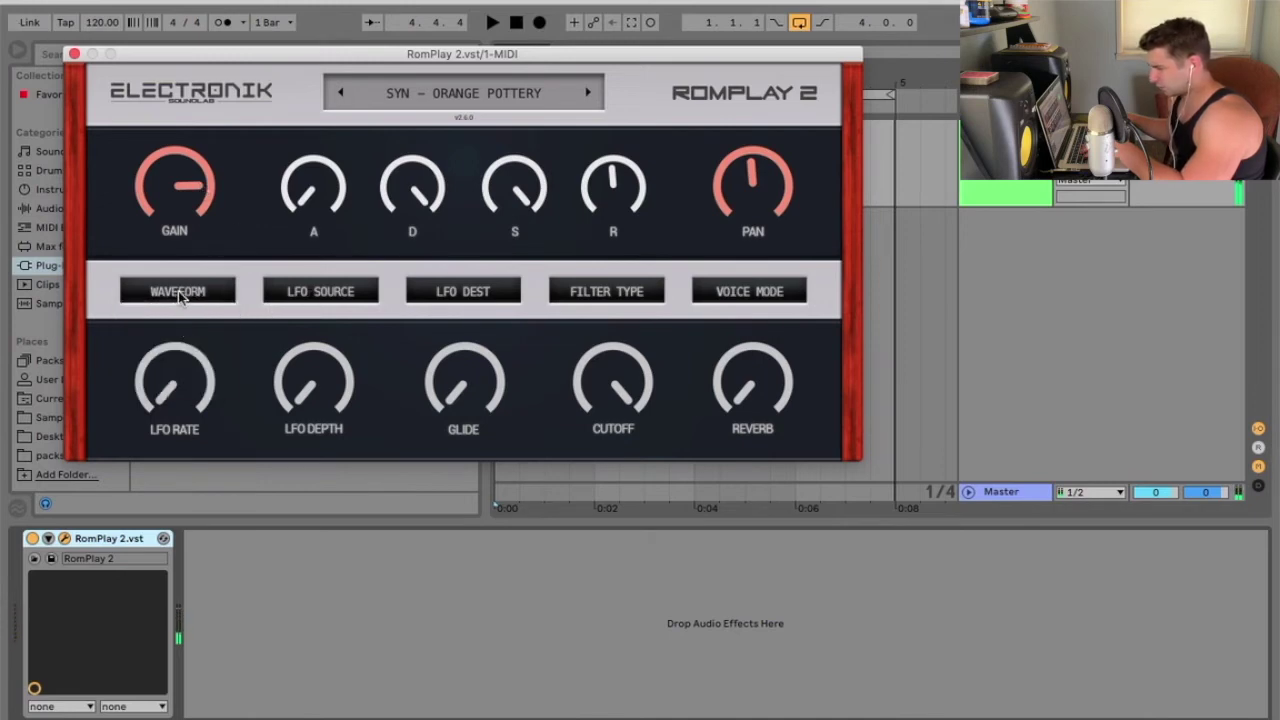
click(178, 296)
click(178, 296)
click(178, 296)
click(180, 362)
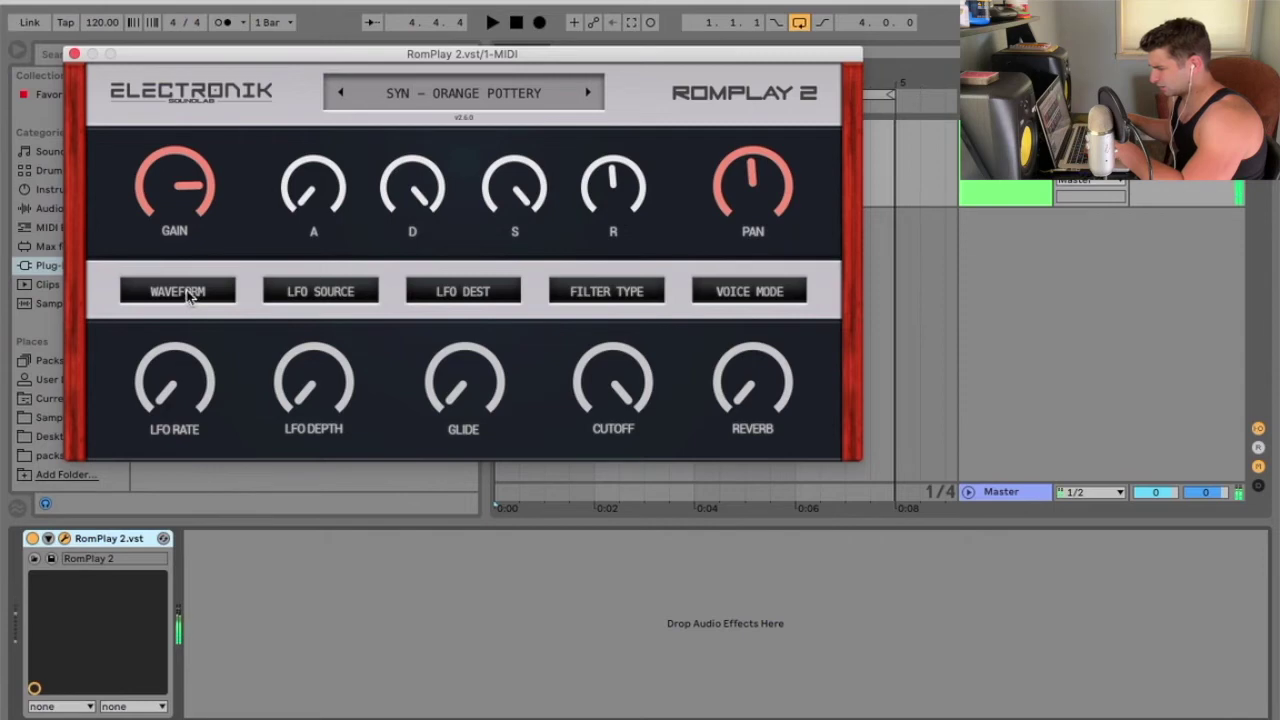
click(190, 298)
click(186, 345)
click(285, 302)
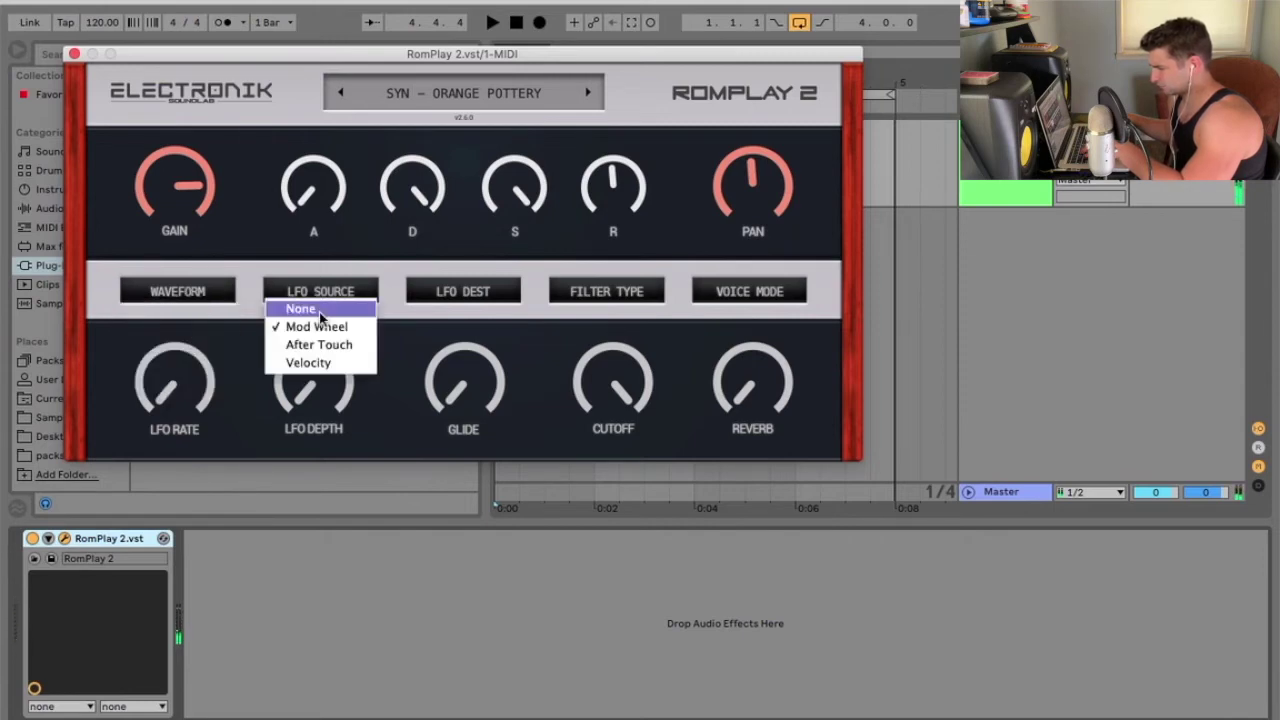
click(370, 206)
- Audition the texture presets TEX - ABERRANT PROTON, TEX - COLD ARM and TEX - MATTEC
click(472, 100)
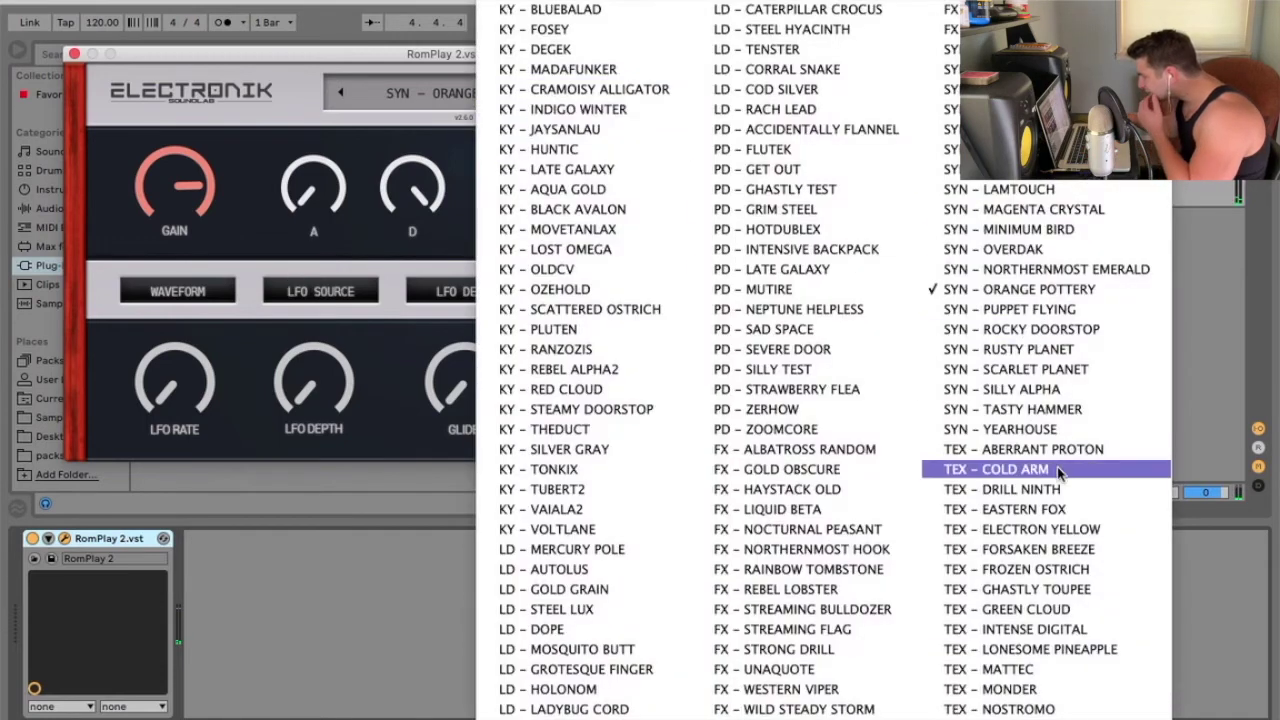
scroll(1087, 490, down, 5)
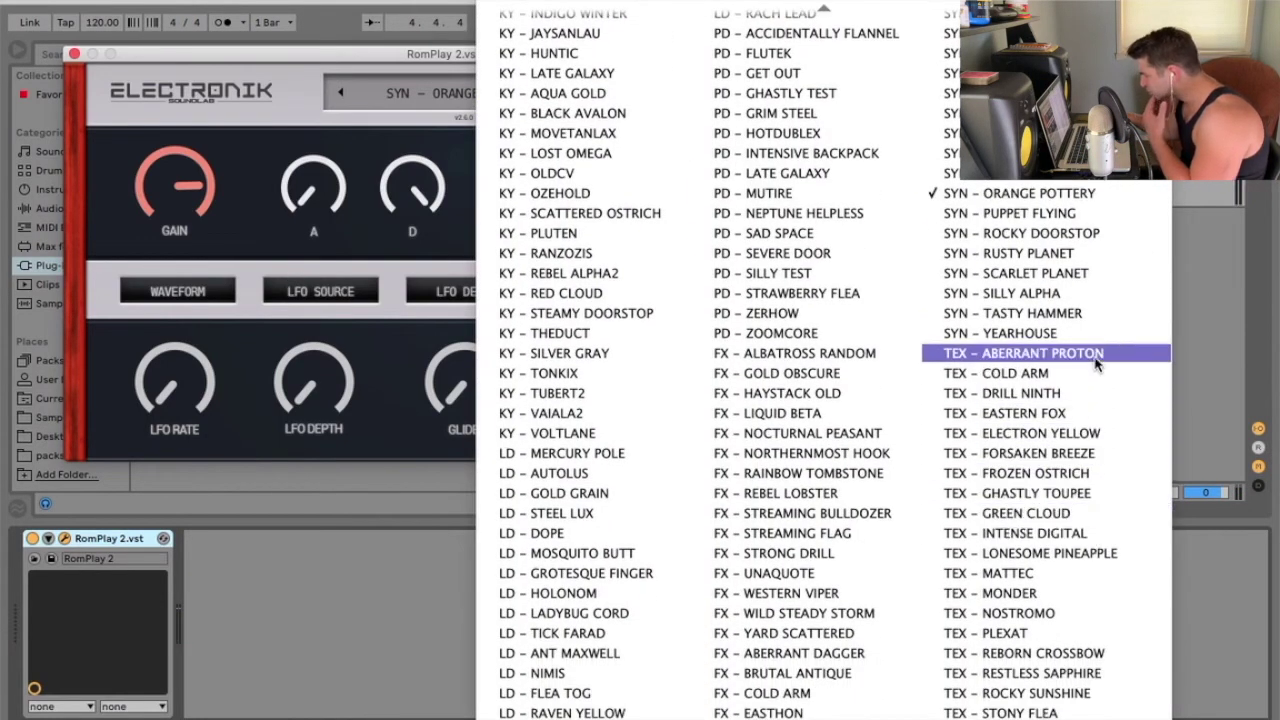
click(1093, 355)
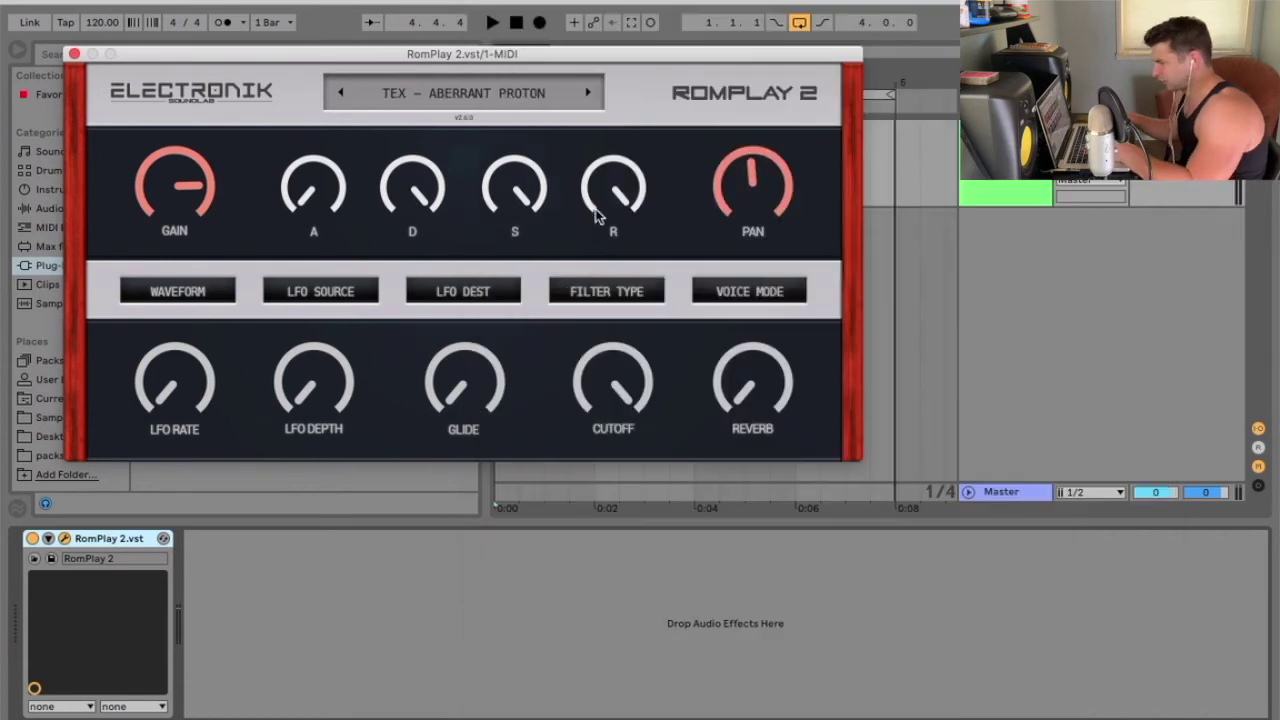
click(588, 93)
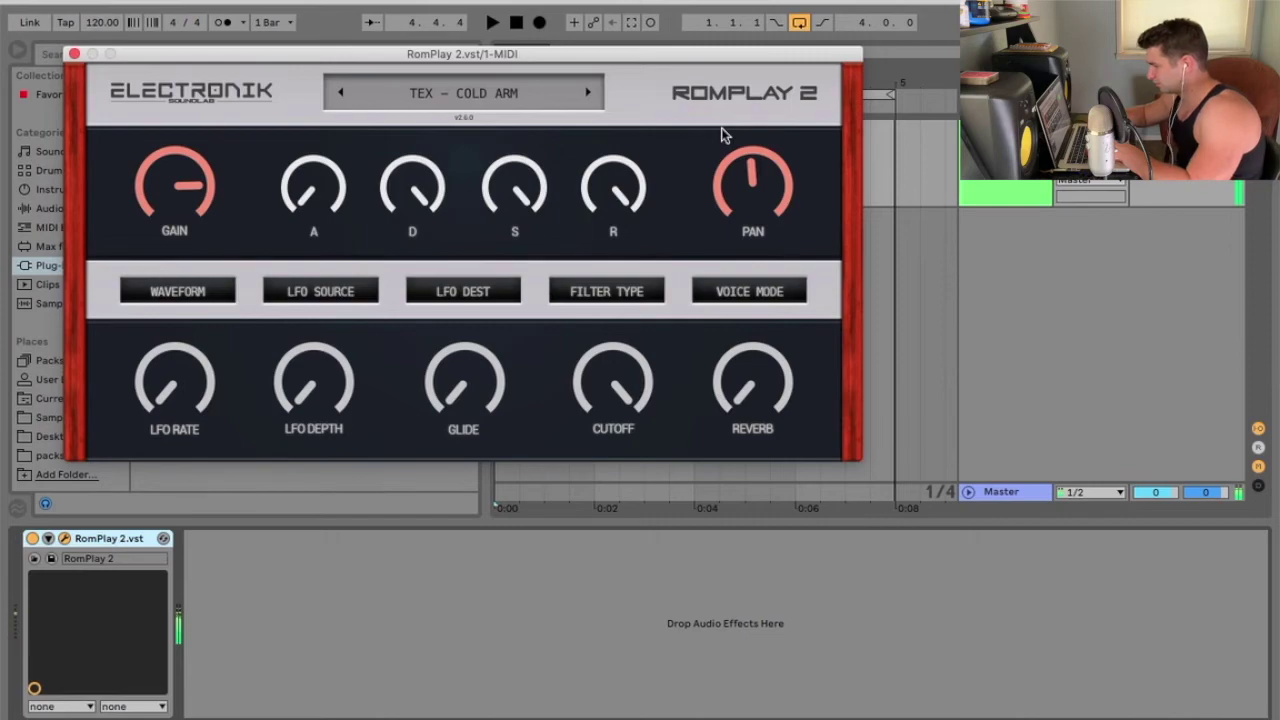
click(504, 94)
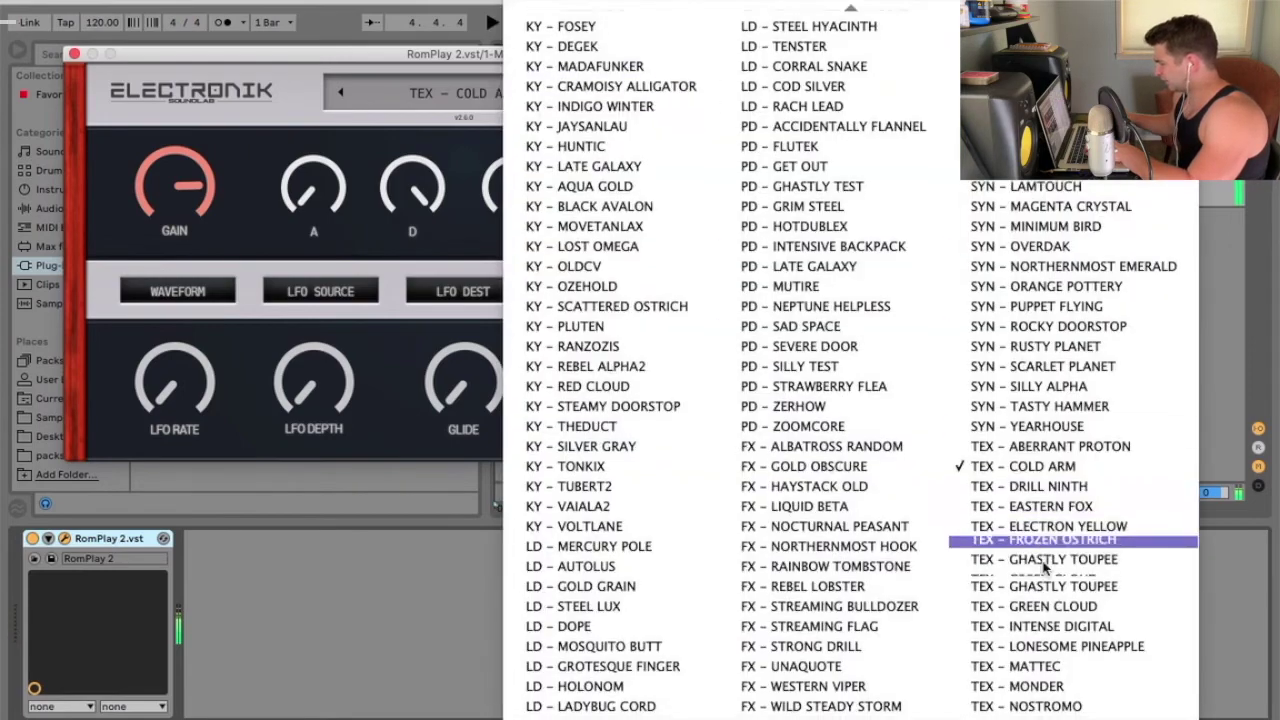
click(1050, 424)
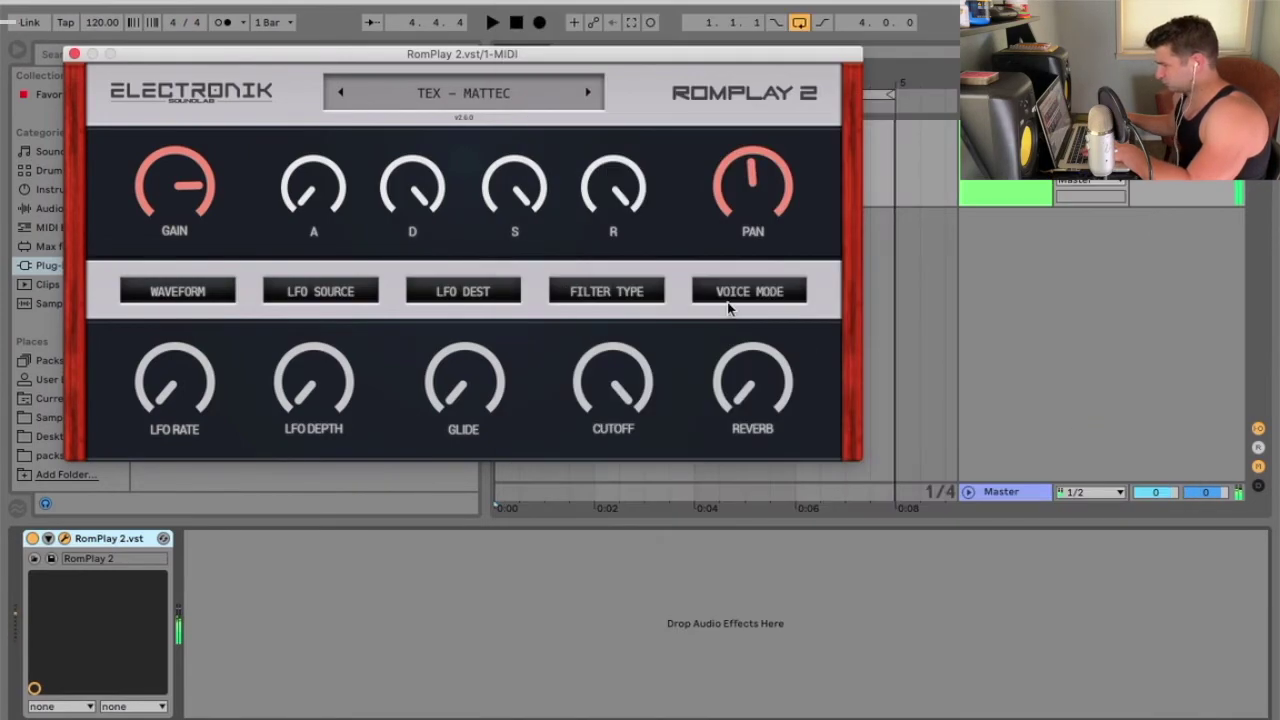
- Browse the end of the texture presets and load TEX - SUBMAG
click(488, 94)
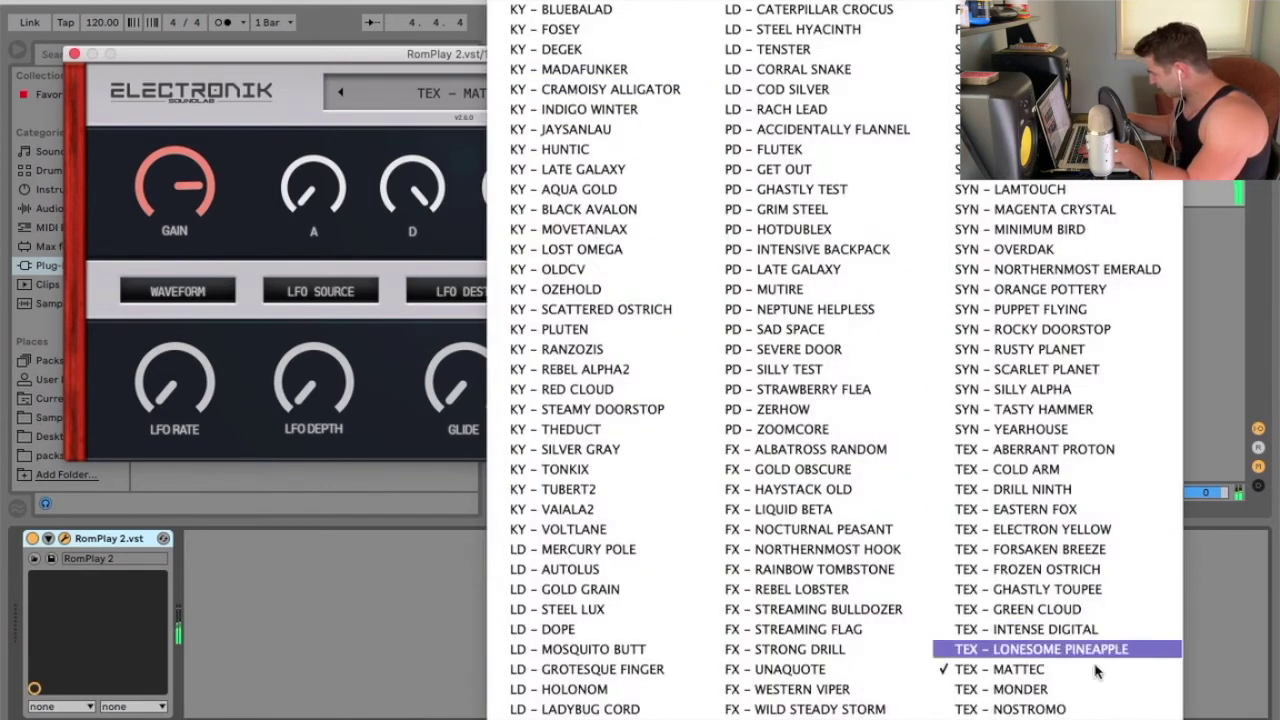
scroll(1099, 673, down, 5)
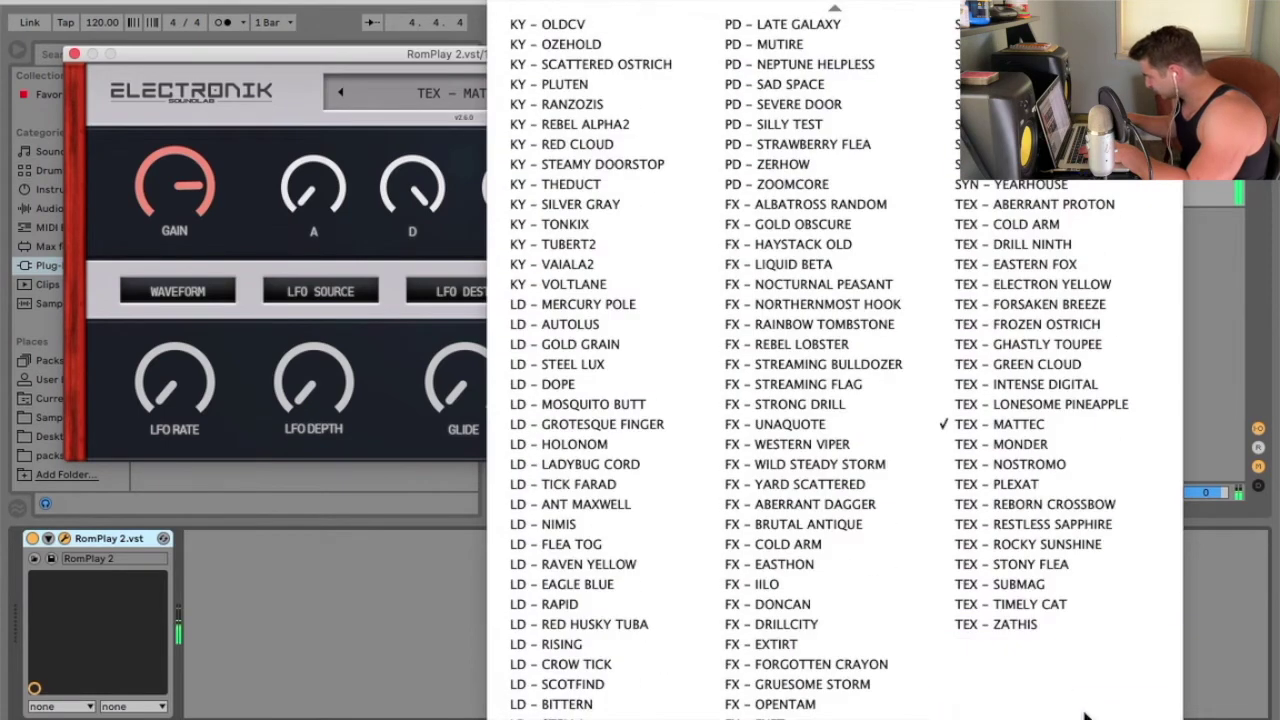
click(1072, 662)
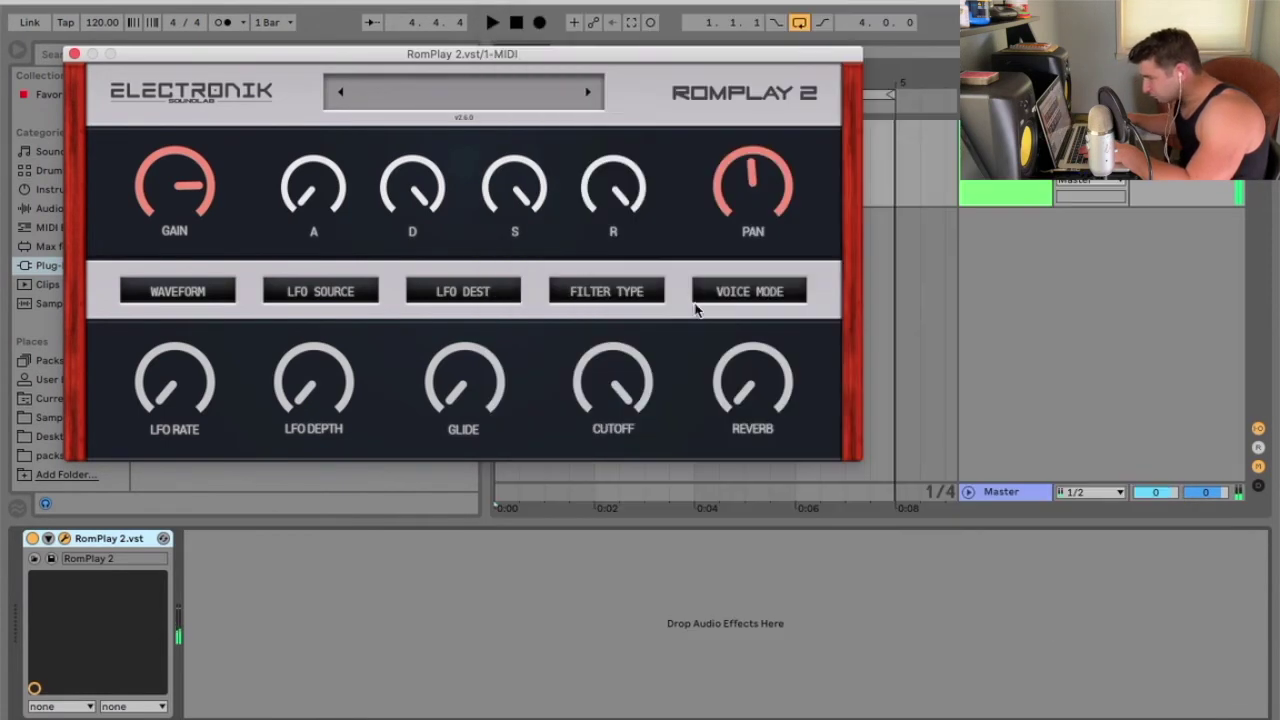
click(488, 96)
scroll(1096, 656, down, 5)
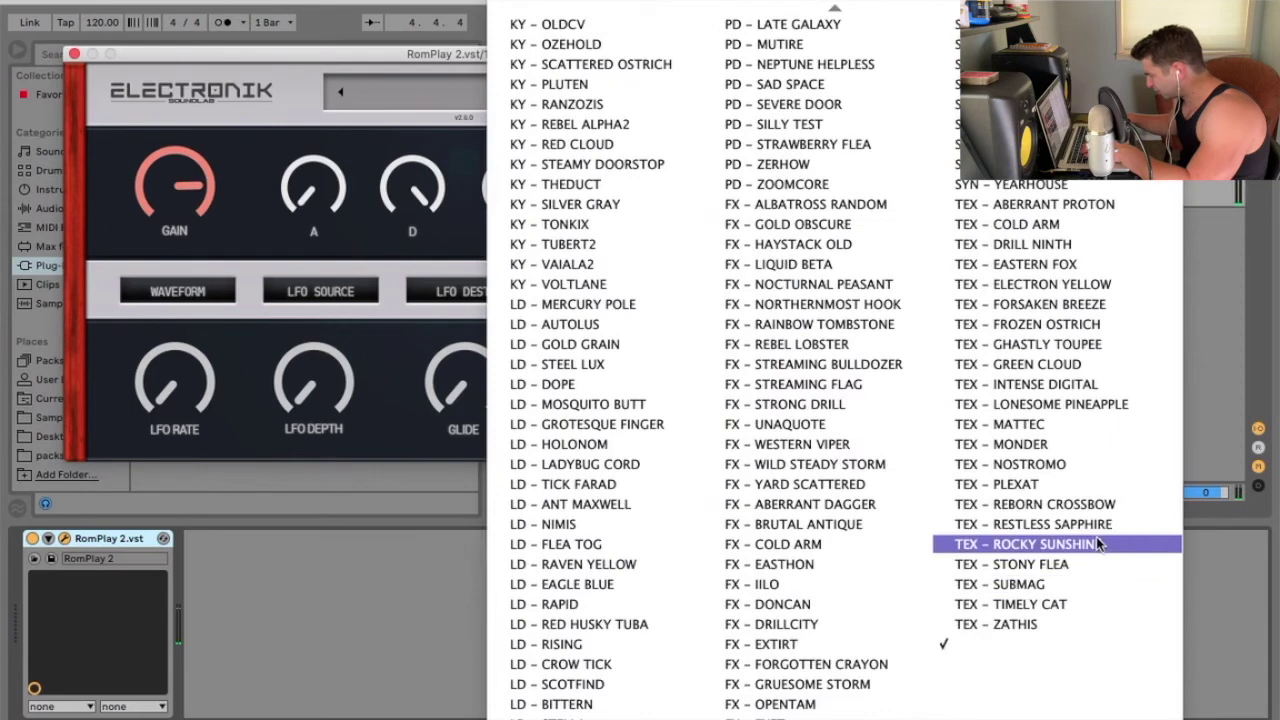
click(1066, 583)
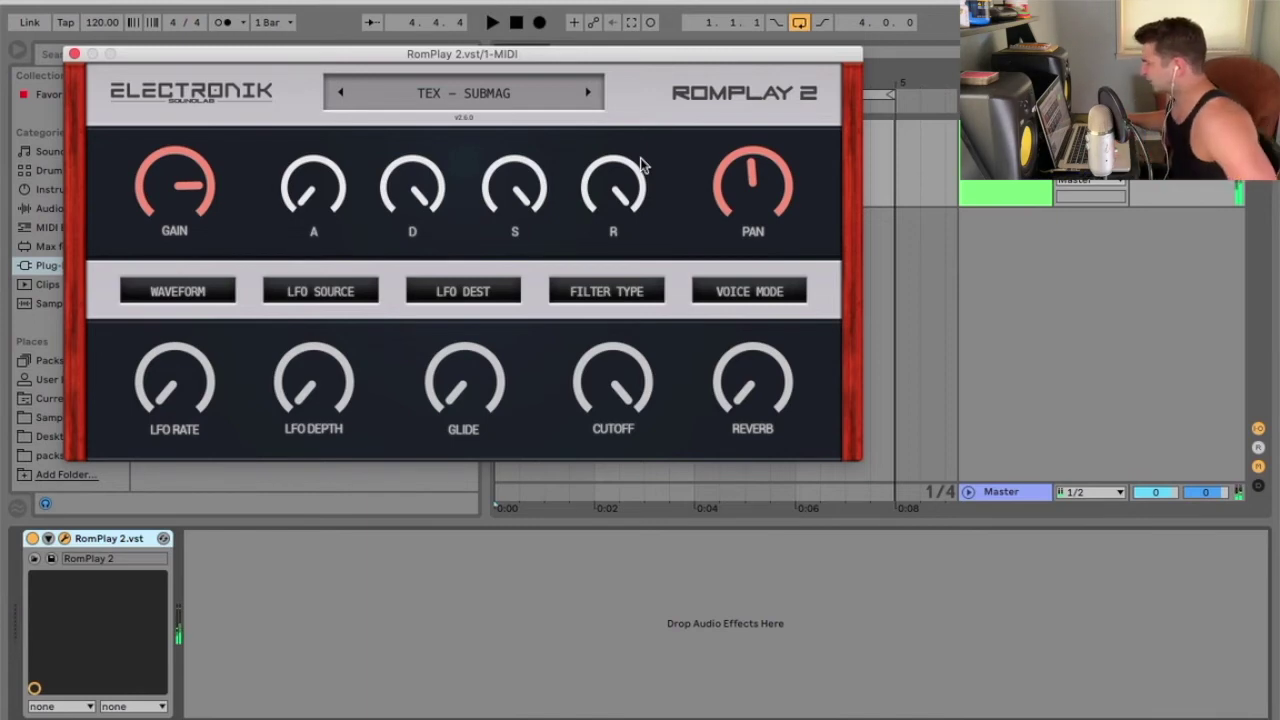
- Shift the plug-in window slightly and open the list of presets
drag(523, 51, 558, 79)
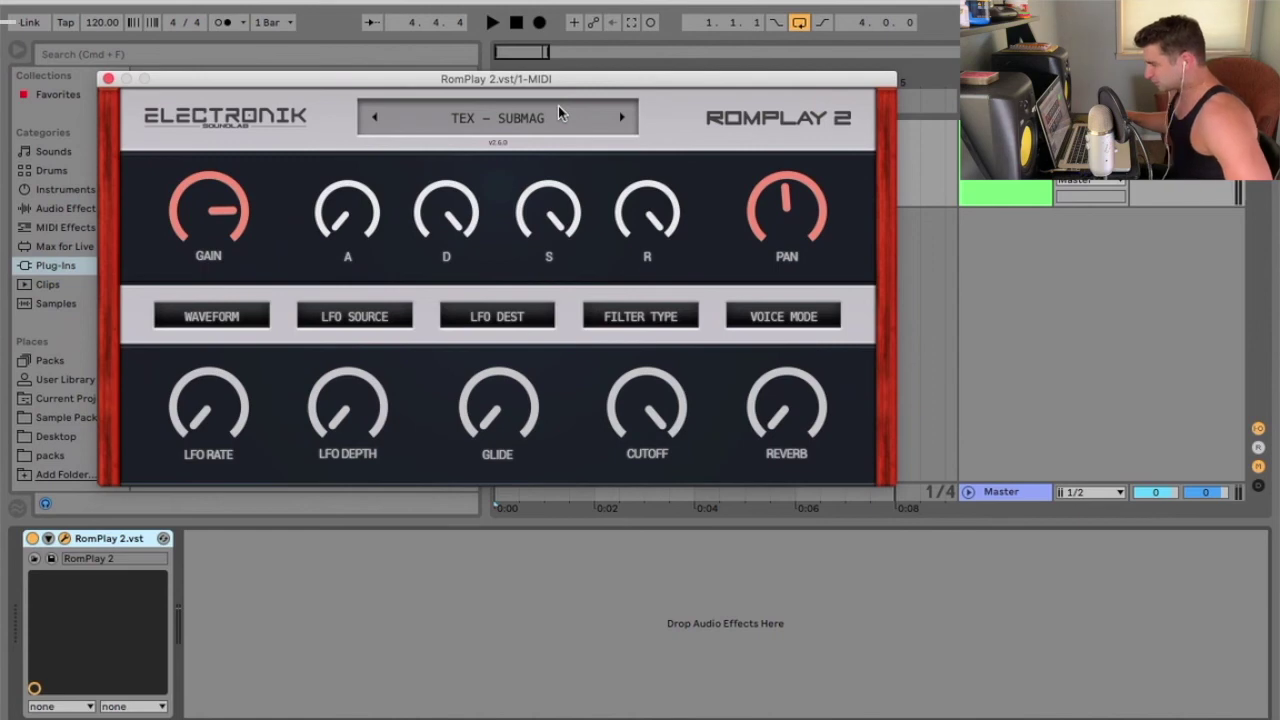
click(522, 120)
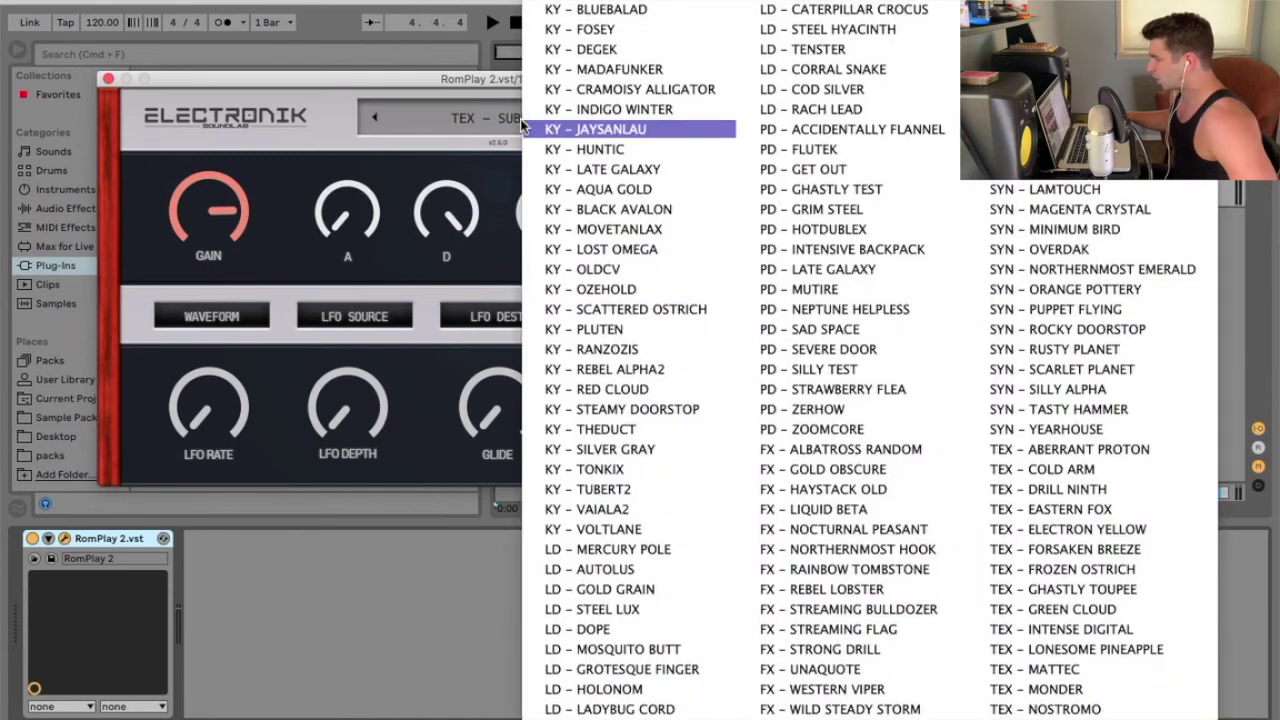